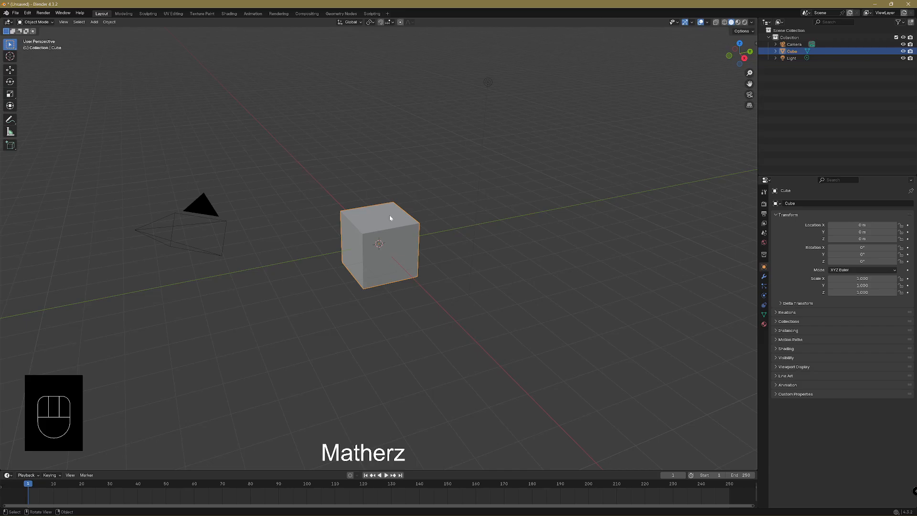
Delete the default cube and add a cylinder mesh at the origin
{"action": "key", "text": "Delete"}
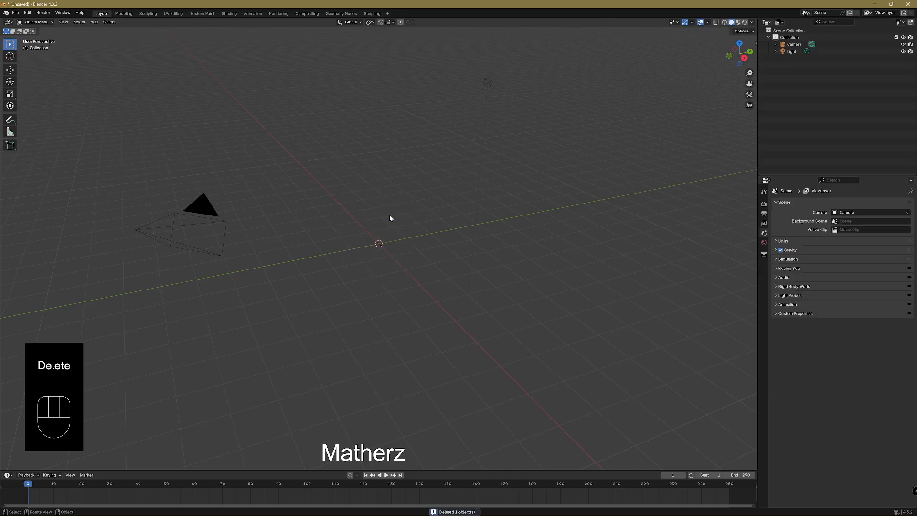
{"action": "left_click", "coordinate": [98, 23]}
{"action": "mouse_move", "coordinate": [115, 32]}
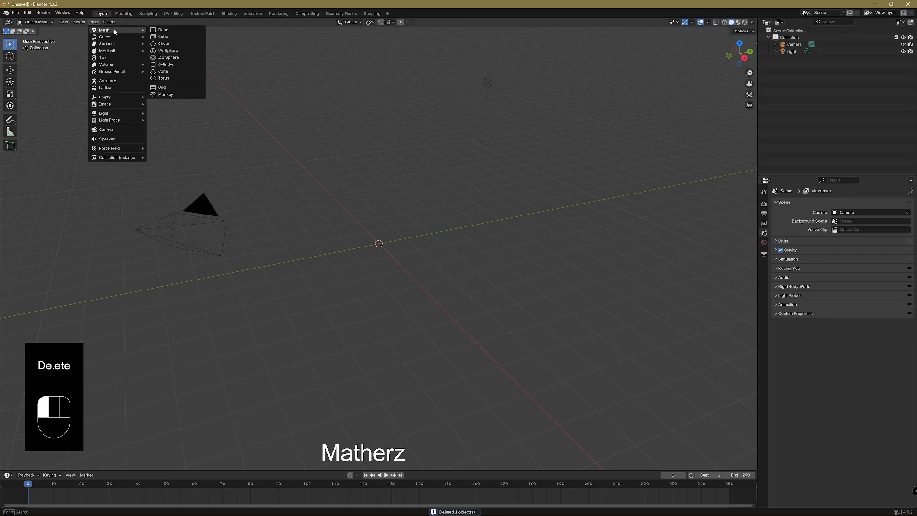
{"action": "left_click", "coordinate": [188, 64]}
Scale the cylinder into a tall thin pole, about 0.12 in X and Y and about 4.35 in Z
{"action": "key", "text": "s"}
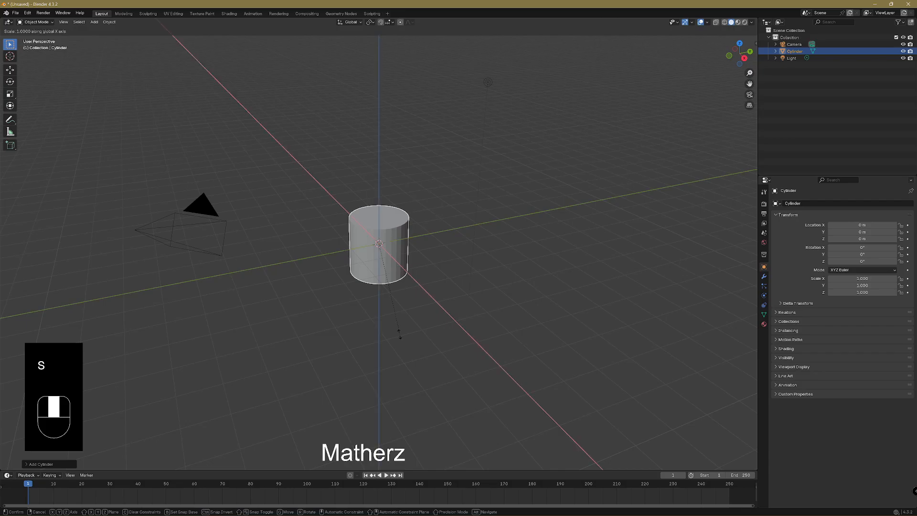
{"action": "key", "text": "z"}
{"action": "left_click", "coordinate": [422, 35]}
{"action": "key", "text": "s"}
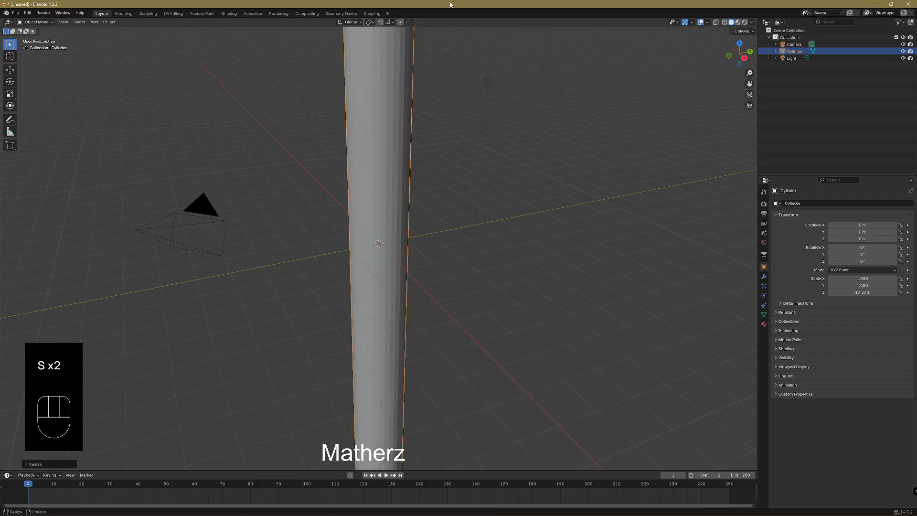
{"action": "key", "text": "s"}
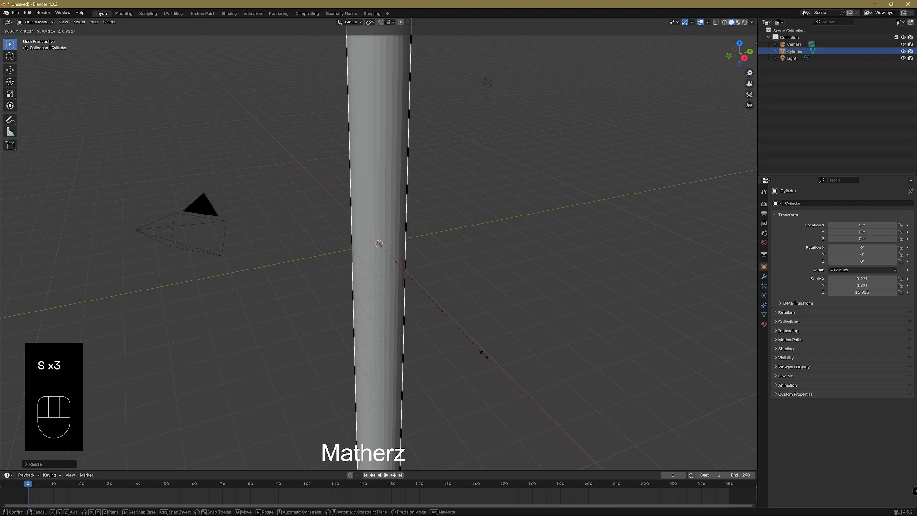
{"action": "left_click", "coordinate": [386, 248]}
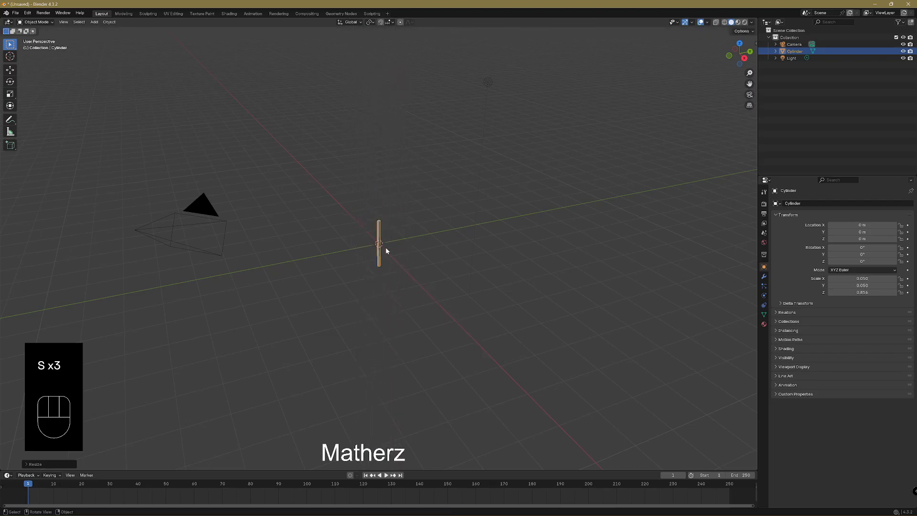
{"action": "key", "text": "s"}
{"action": "key", "text": "z"}
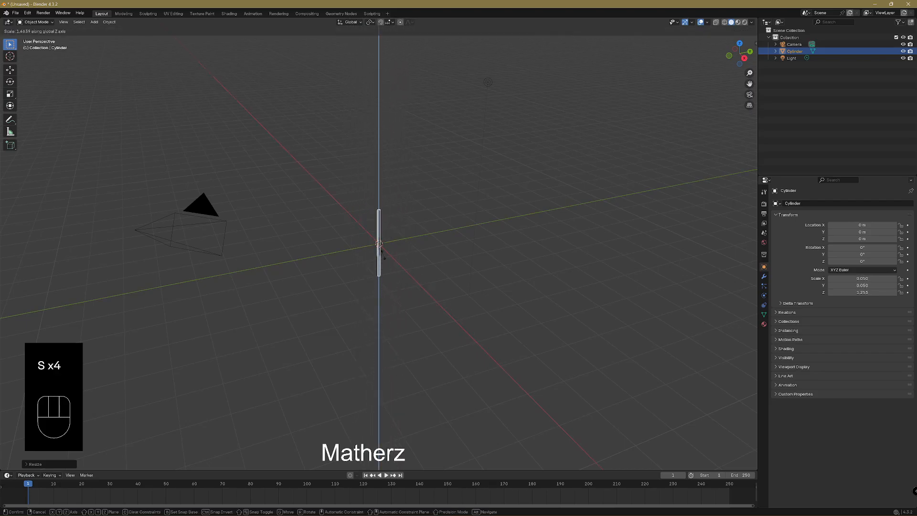
{"action": "left_click", "coordinate": [382, 262]}
{"action": "key", "text": "s"}
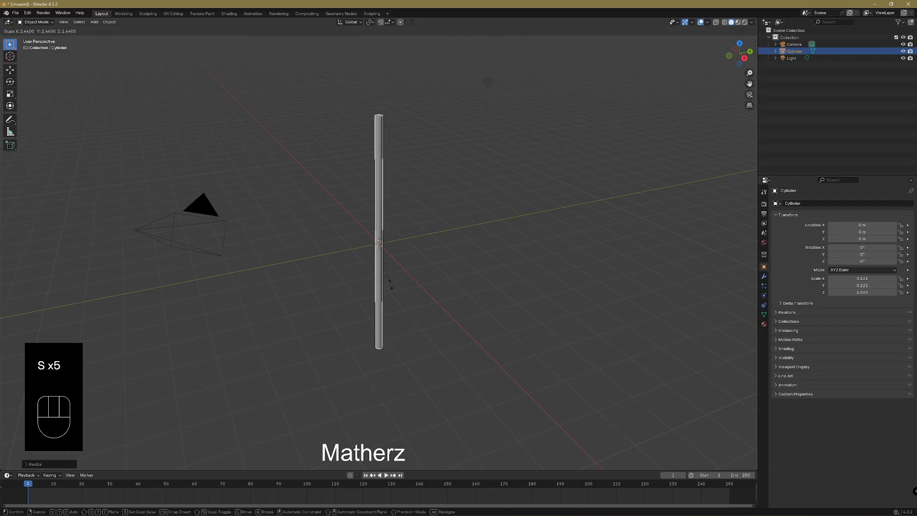
{"action": "left_click", "coordinate": [391, 286]}
Raise the pole along the Z axis to a location of about 4.81 m
{"action": "key", "text": "g"}
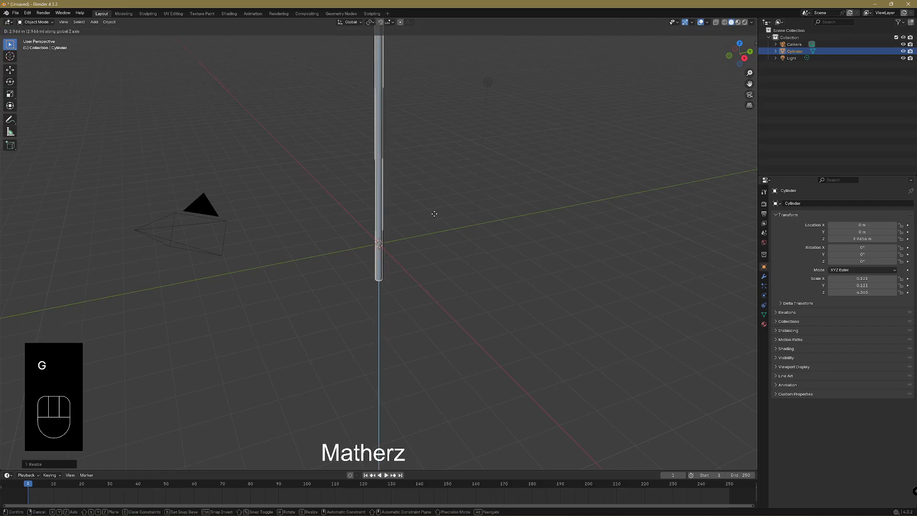
{"action": "left_click", "coordinate": [430, 215]}
{"action": "middle_click_drag", "start_coordinate": [430, 213], "coordinate": [396, 253]}
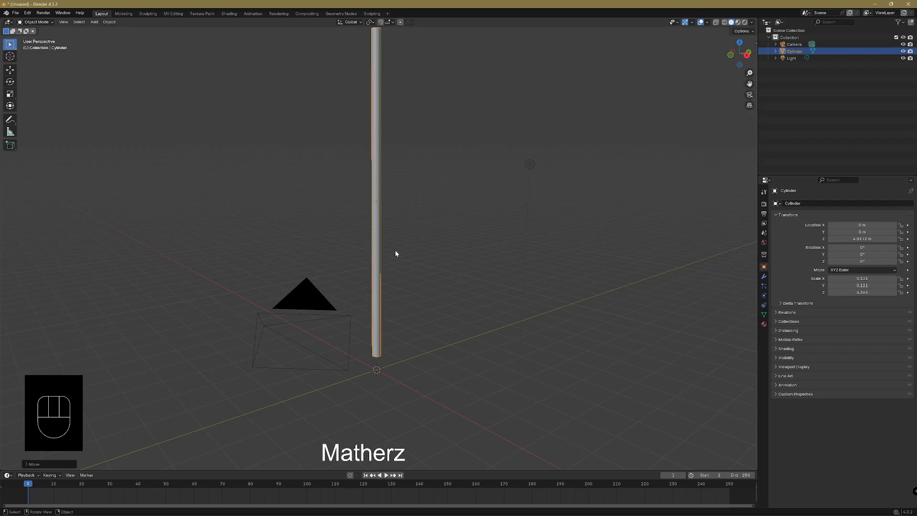
Duplicate the pole along Z, shorten the copy, and place it around the pole's middle at Z about 5.08 m
{"action": "key", "text": "shift+d"}
{"action": "key", "text": "z"}
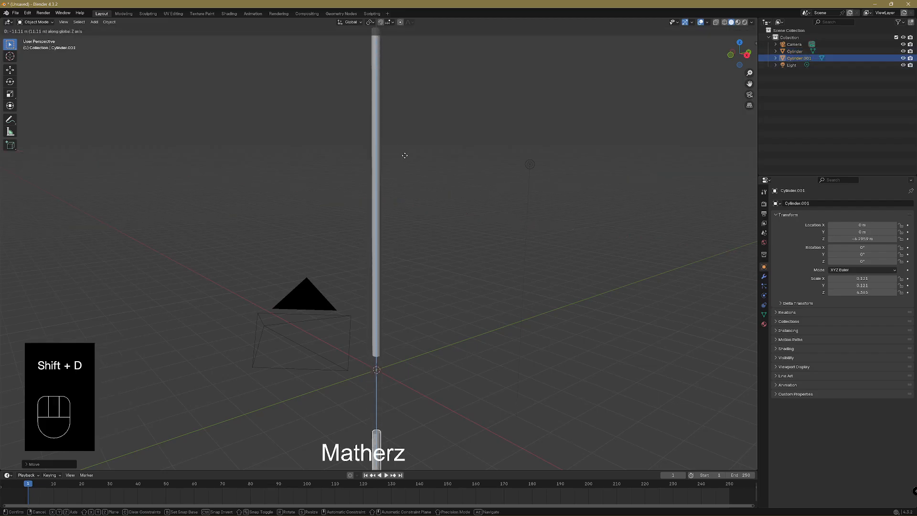
{"action": "left_click", "coordinate": [415, 156]}
{"action": "key", "text": "s"}
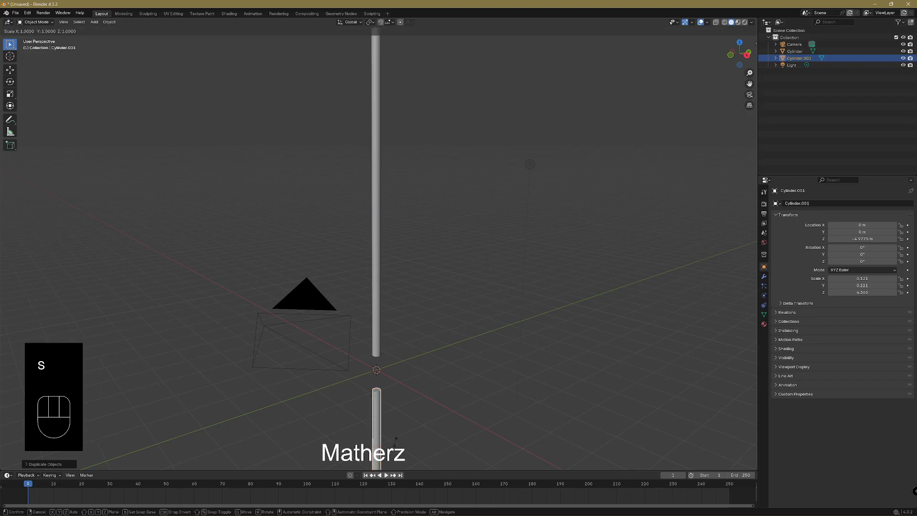
{"action": "key", "text": "z"}
{"action": "left_click", "coordinate": [383, 42]}
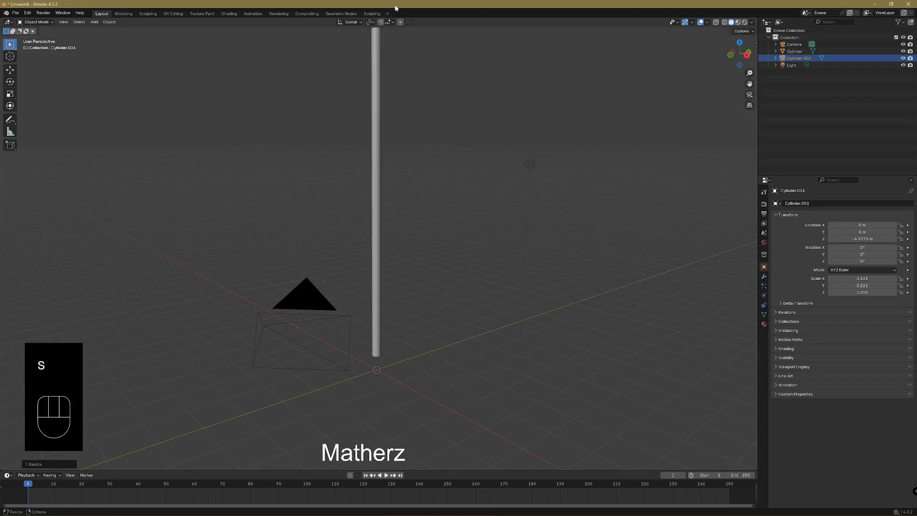
{"action": "key", "text": "g"}
{"action": "key", "text": "g"}
{"action": "left_click", "coordinate": [418, 234]}
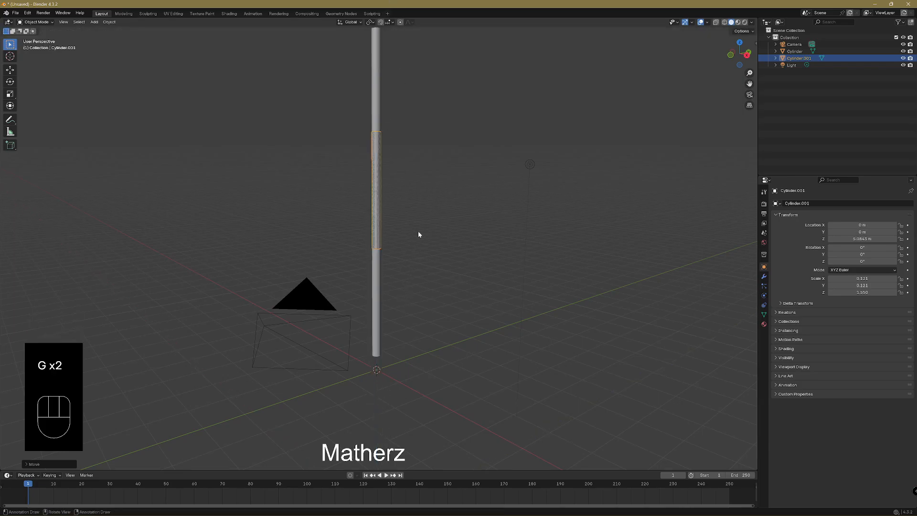
Scale the copy into a wide short drum, about 0.95 in X and Y and about 0.49 in Z
{"action": "key", "text": "s"}
{"action": "key", "text": "z"}
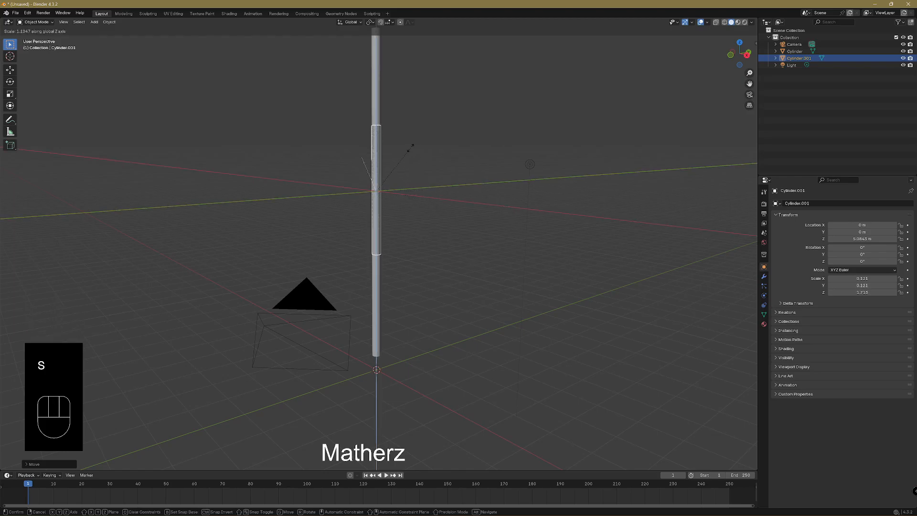
{"action": "left_click", "coordinate": [384, 196]}
{"action": "key", "text": "s"}
{"action": "left_click", "coordinate": [507, 255]}
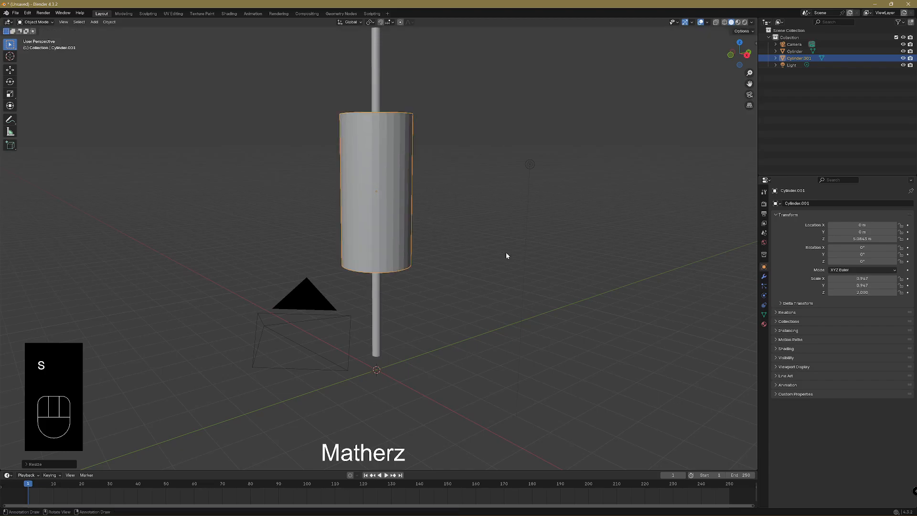
{"action": "key", "text": "s"}
{"action": "key", "text": "z"}
{"action": "left_click", "coordinate": [392, 222]}
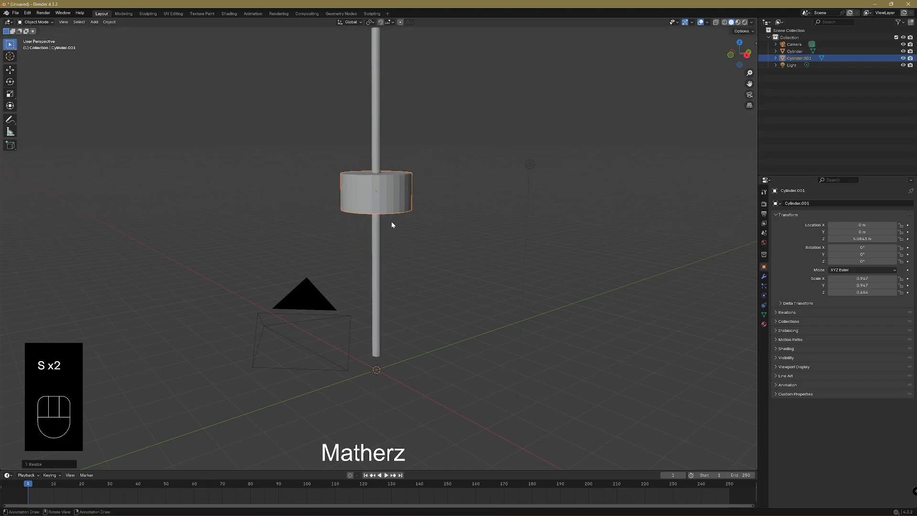
Move the drum down along Z to the pole's lower end, at about 0.01 m
{"action": "scroll", "coordinate": [393, 240], "scroll_direction": "up", "scroll_amount": 2}
{"action": "key", "text": "g"}
{"action": "key", "text": "z"}
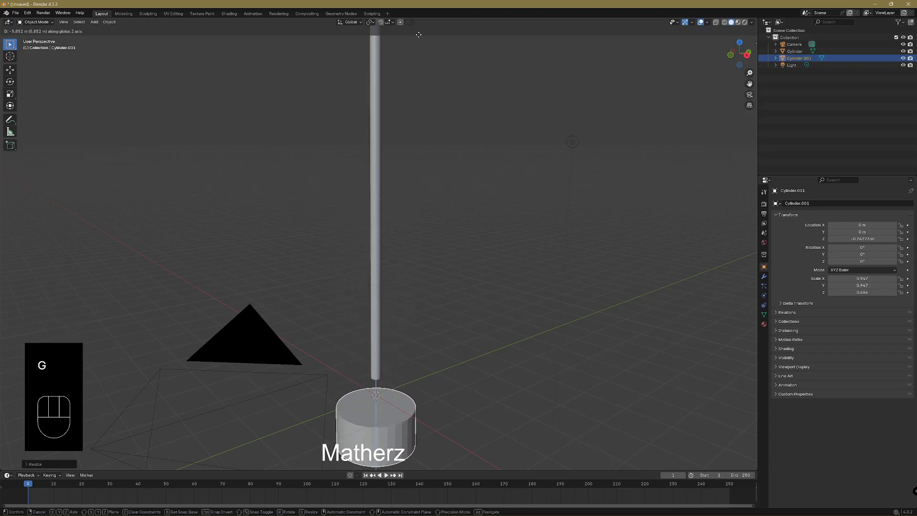
{"action": "left_click", "coordinate": [413, 455]}
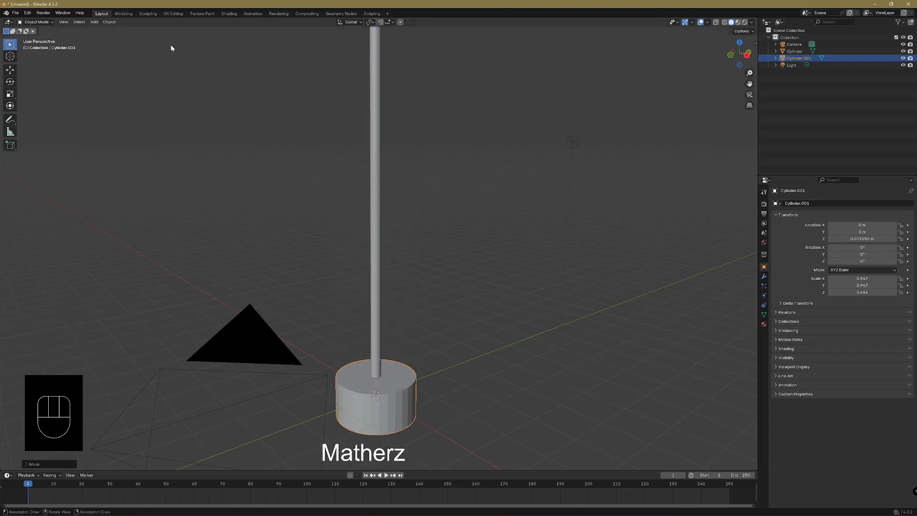
In Edit Mode, lower the drum's top face along Z until the drum is a very thin disc
{"action": "left_click", "coordinate": [37, 22]}
{"action": "left_click", "coordinate": [42, 38]}
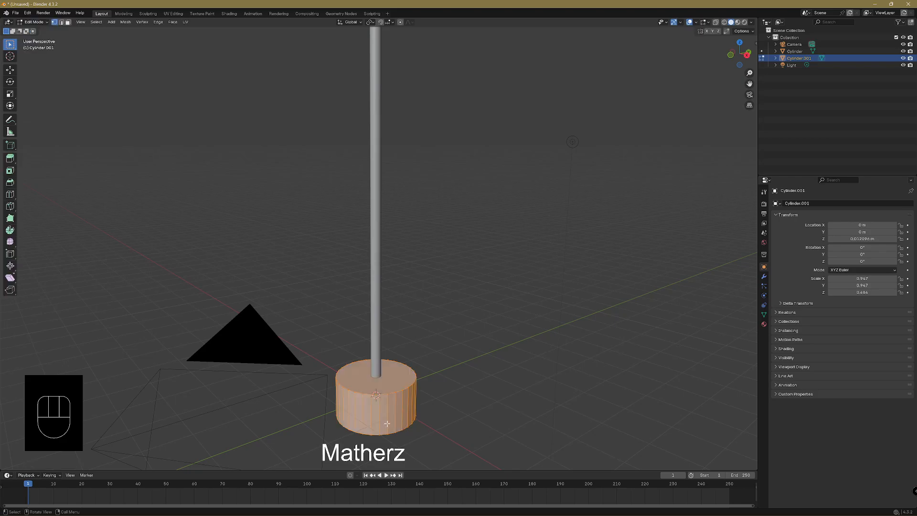
{"action": "key", "text": "alt+a"}
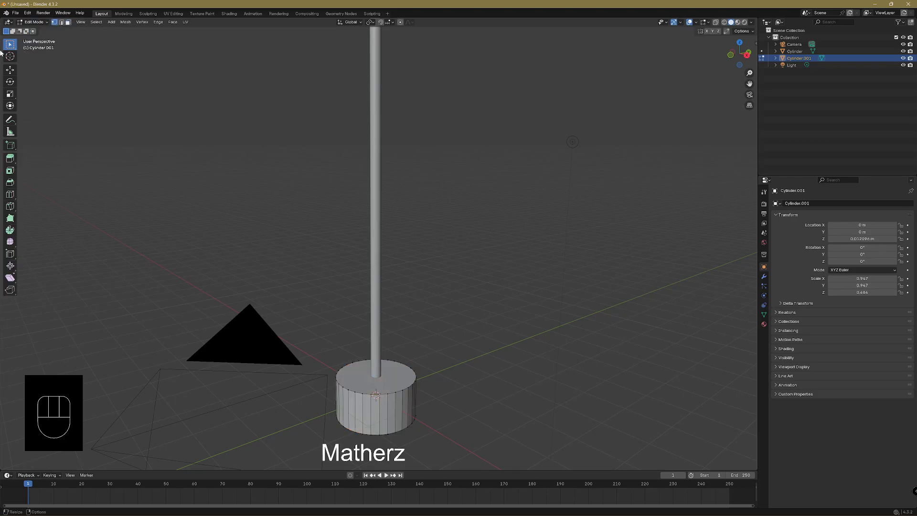
{"action": "left_click", "coordinate": [390, 390]}
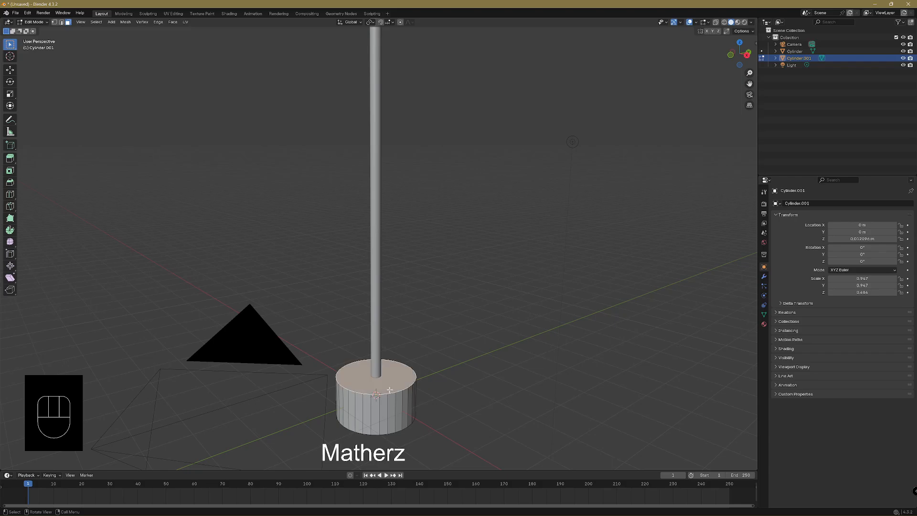
{"action": "key", "text": "g"}
{"action": "key", "text": "z"}
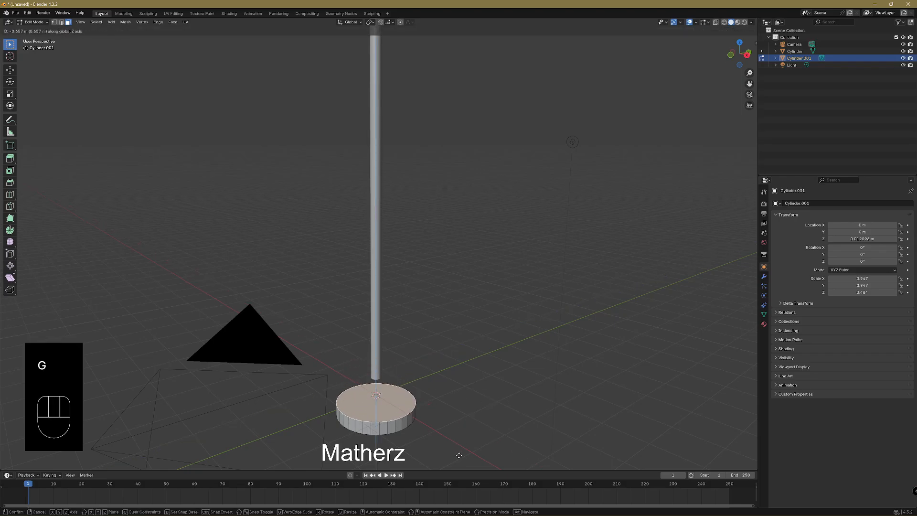
{"action": "left_click", "coordinate": [460, 461]}
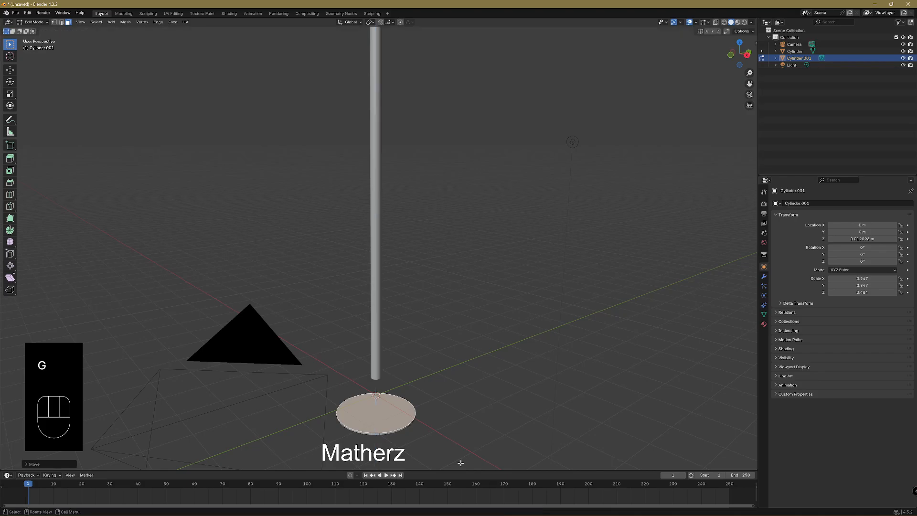
Extrude the disc's top face upward twice, scaling it in slightly to about 0.91 after the first extrusion and more strongly after the second
{"action": "key", "text": "e"}
{"action": "left_click", "coordinate": [460, 440]}
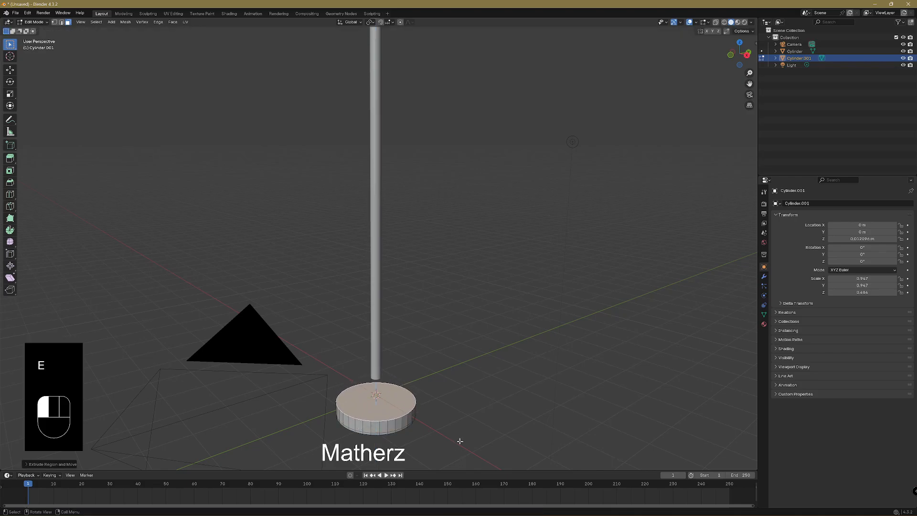
{"action": "key", "text": "s"}
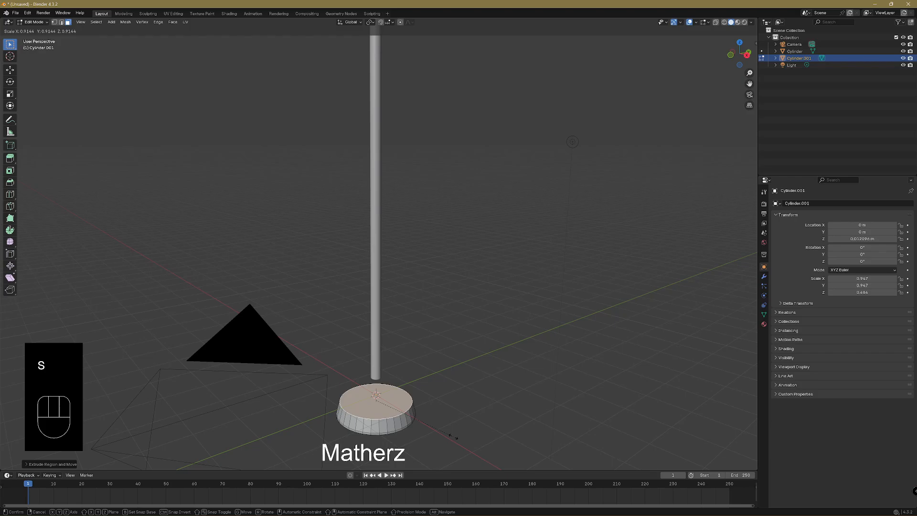
{"action": "left_click", "coordinate": [450, 436]}
{"action": "key", "text": "e"}
{"action": "left_click", "coordinate": [452, 416]}
{"action": "key", "text": "s"}
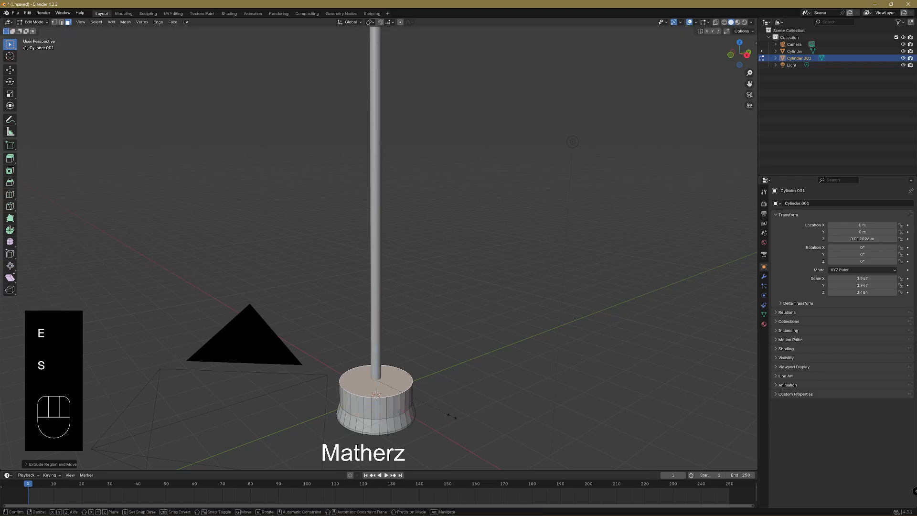
{"action": "left_click", "coordinate": [427, 409]}
Extrude the top face upward twice more, shrinking it each time to close the dome around the pole
{"action": "key", "text": "e"}
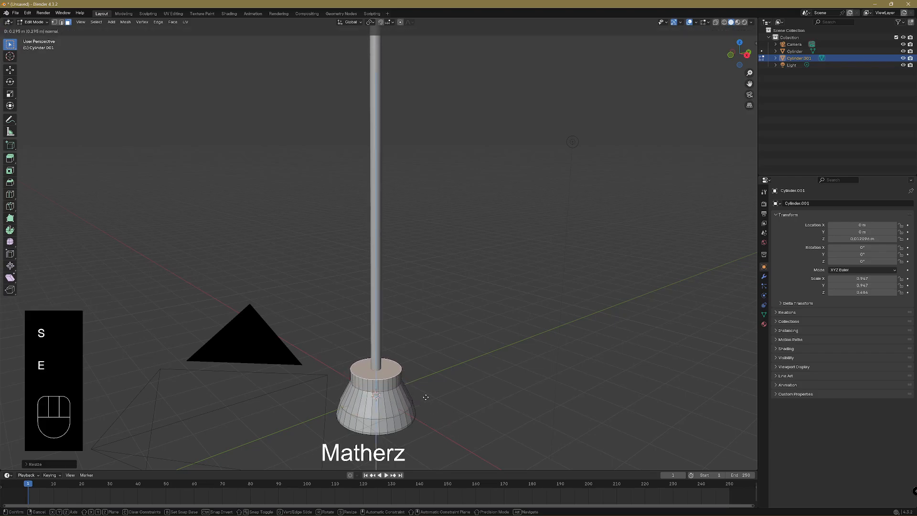
{"action": "left_click", "coordinate": [424, 396]}
{"action": "key", "text": "s"}
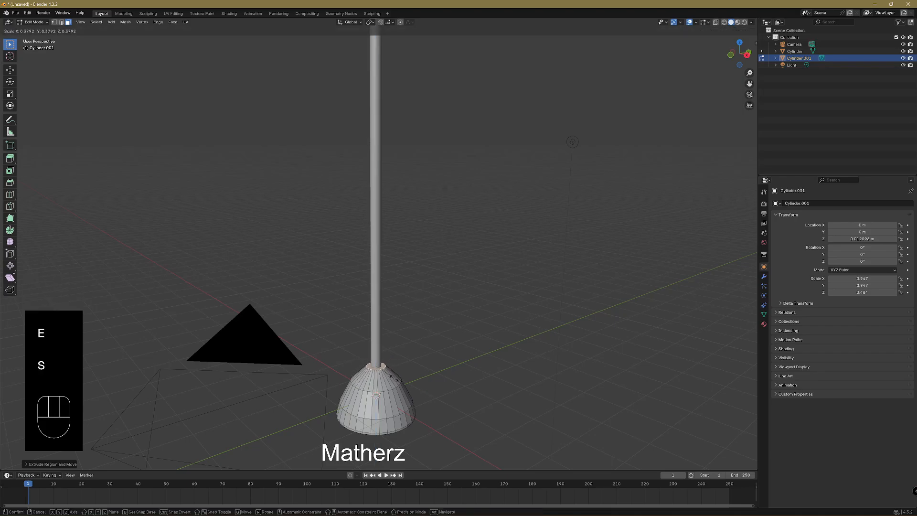
{"action": "left_click", "coordinate": [394, 378]}
{"action": "key", "text": "e"}
{"action": "left_click", "coordinate": [394, 377]}
{"action": "key", "text": "s"}
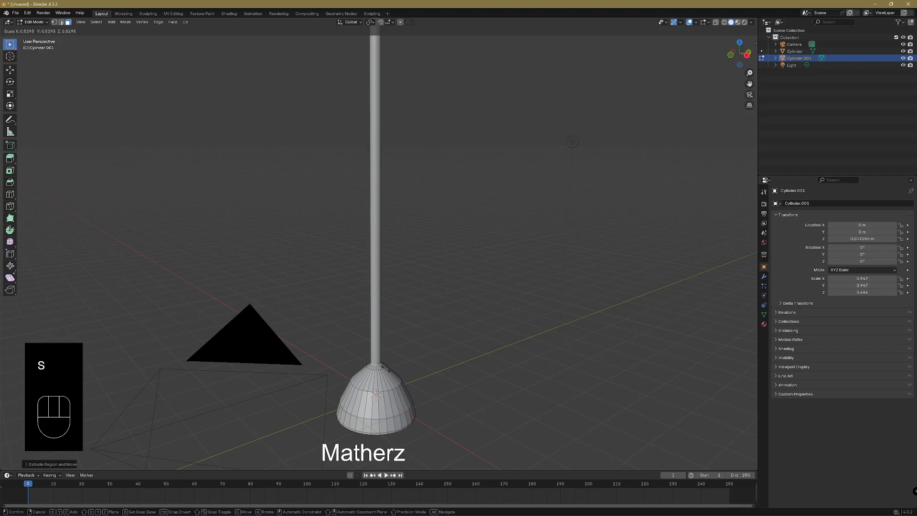
{"action": "left_click", "coordinate": [385, 369]}
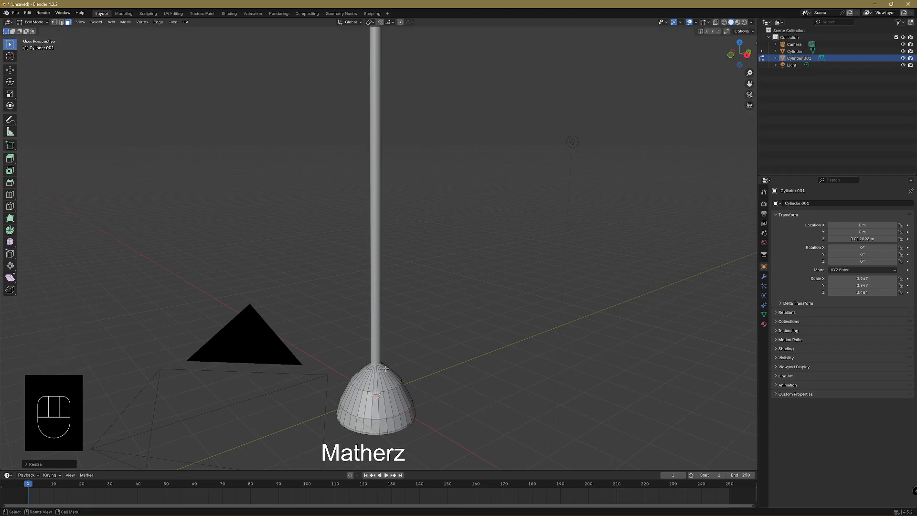
Extrude a narrow neck up from the dome's top face and lower its end slightly along Z
{"action": "key", "text": "e"}
{"action": "left_click", "coordinate": [386, 358]}
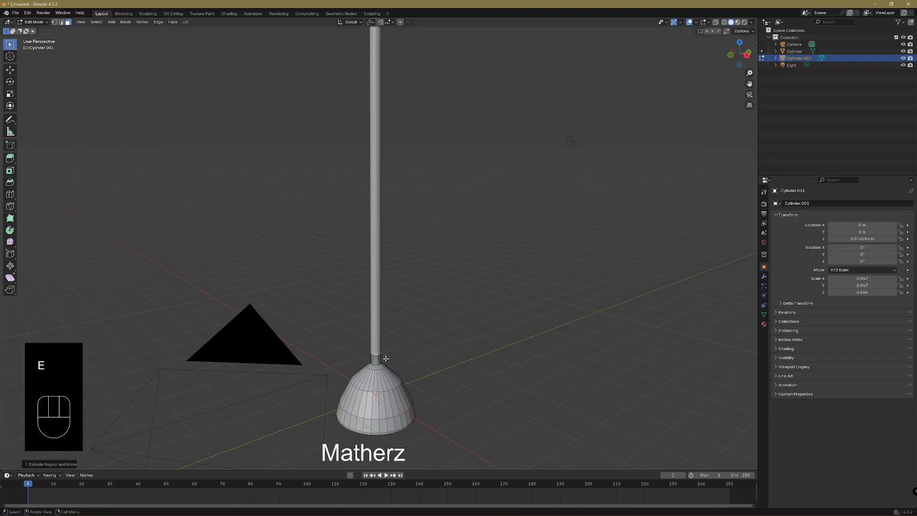
{"action": "key", "text": "g"}
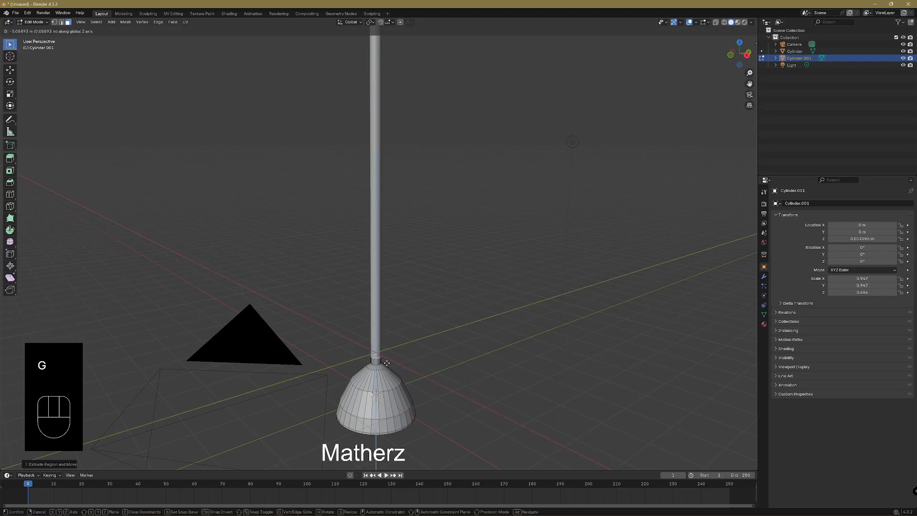
{"action": "left_click", "coordinate": [386, 363]}
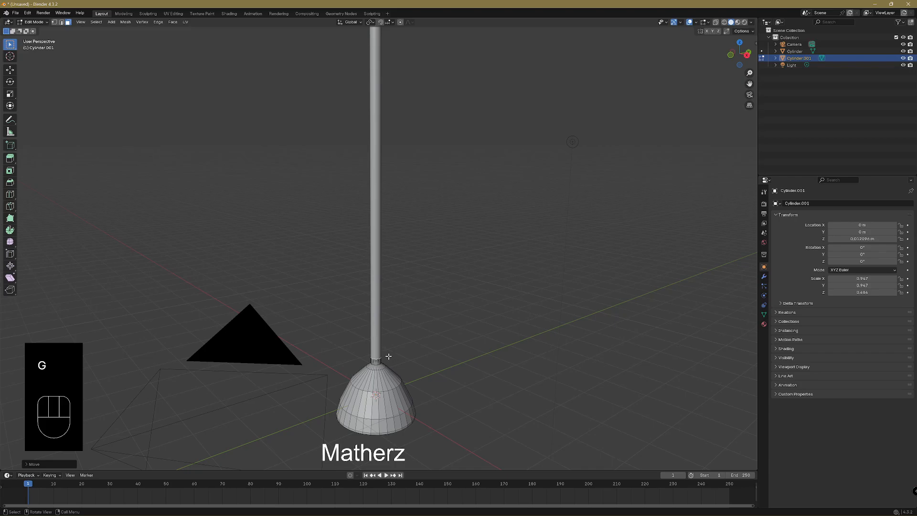
Extrude the neck's end face upward, flare it out to about 3.5 times its size, and extrude the flared face up
{"action": "key", "text": "e"}
{"action": "left_click", "coordinate": [389, 356]}
{"action": "key", "text": "s"}
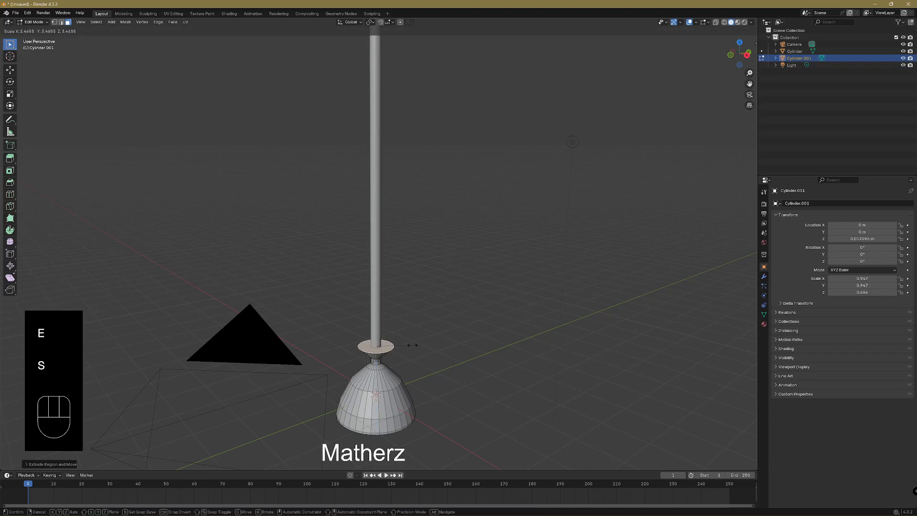
{"action": "left_click", "coordinate": [413, 344]}
{"action": "key", "text": "e"}
{"action": "left_click", "coordinate": [419, 338]}
{"action": "key", "text": "e"}
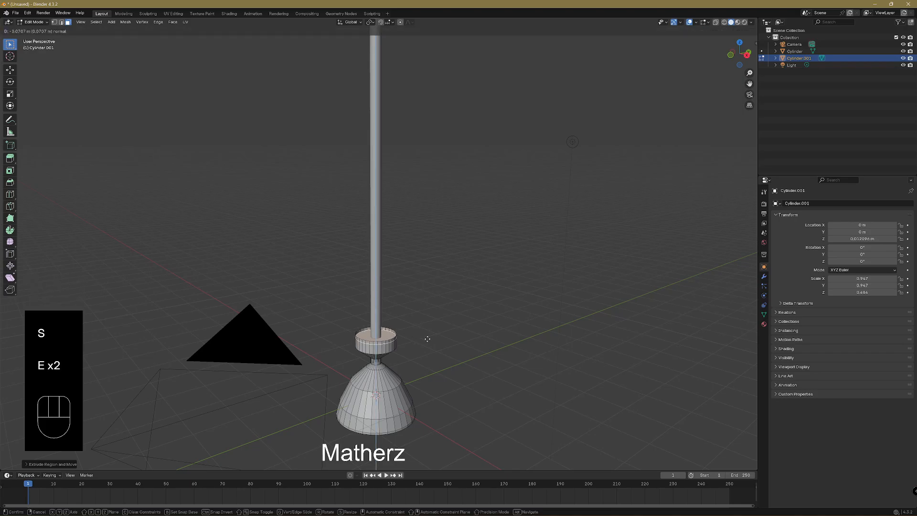
{"action": "left_click", "coordinate": [427, 339]}
{"action": "key", "text": "ctrl+z"}
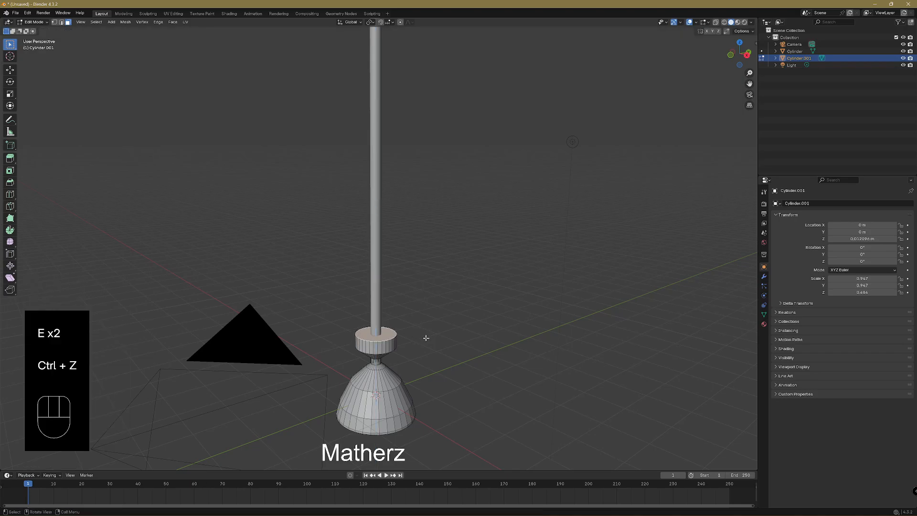
Scale the flared section's top face out further and extrude it upward again
{"action": "key", "text": "s"}
{"action": "left_click", "coordinate": [460, 343]}
{"action": "key", "text": "e"}
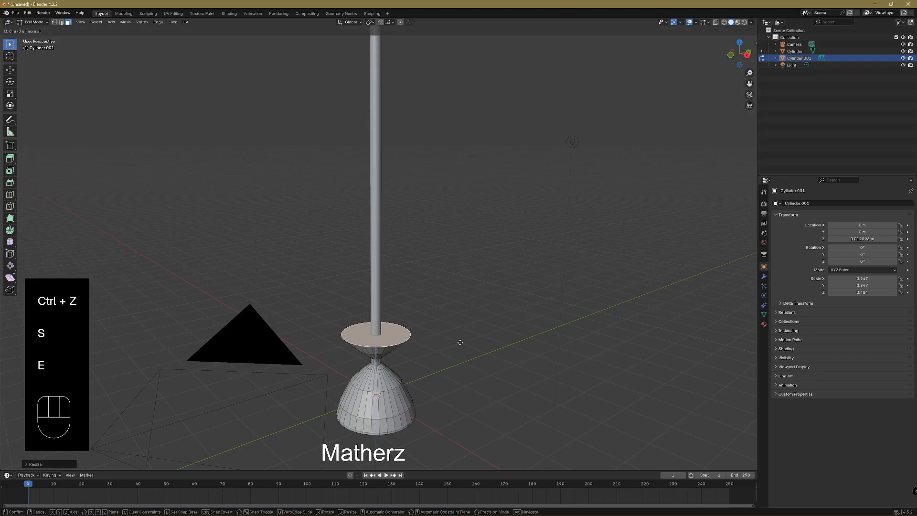
{"action": "left_click", "coordinate": [461, 335]}
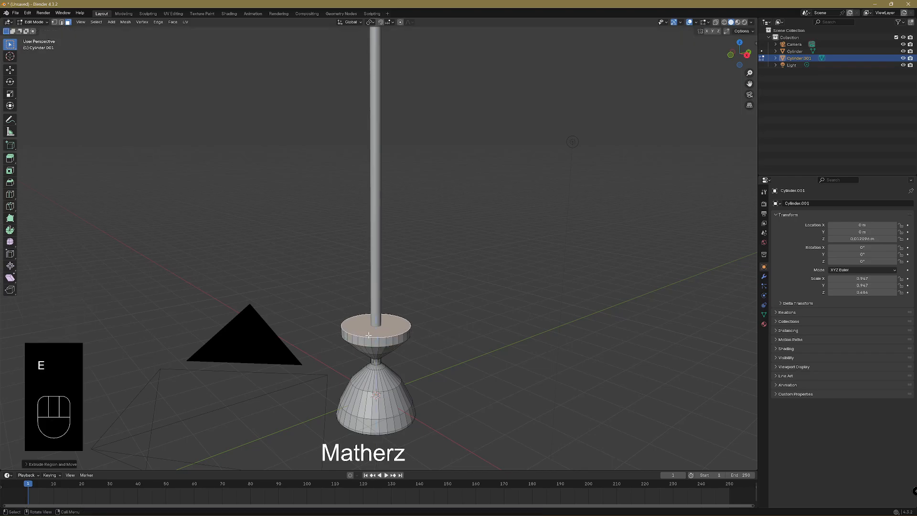
{"action": "key", "text": "s"}
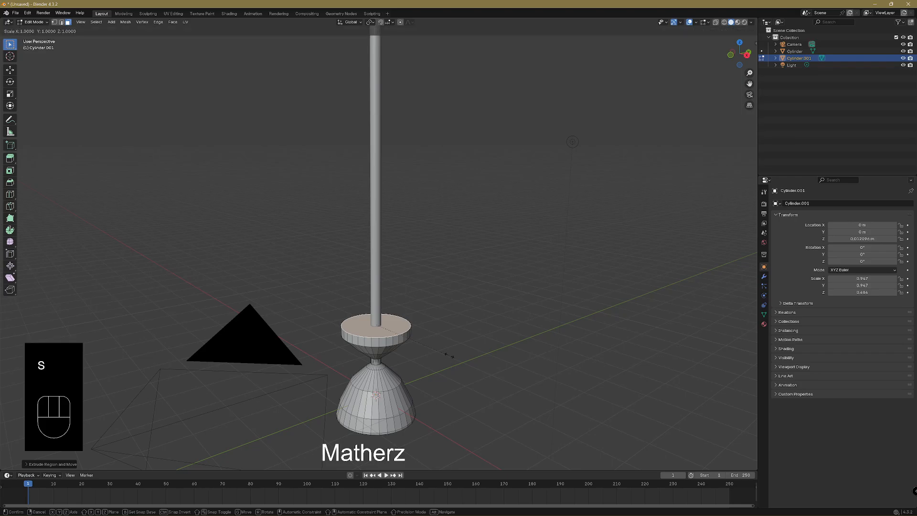
{"action": "key", "text": "x"}
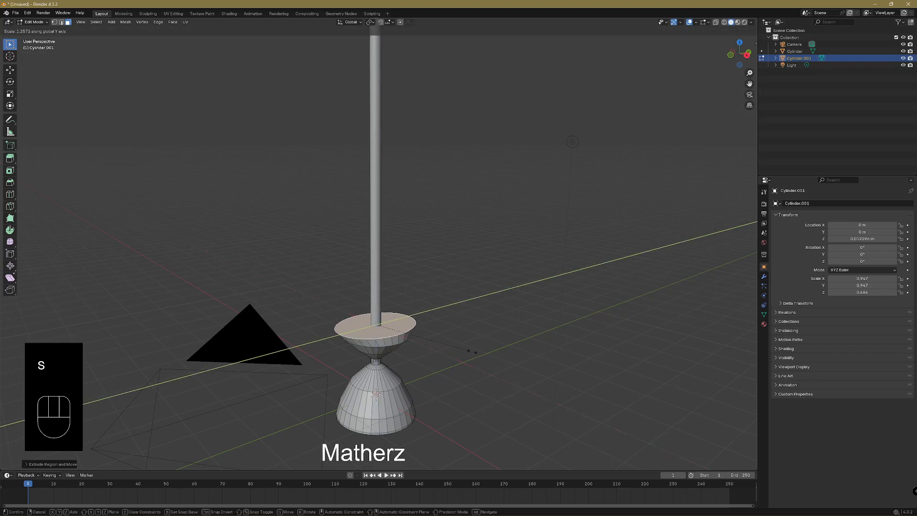
{"action": "left_click", "coordinate": [469, 353]}
{"action": "key", "text": "ctrl+z"}
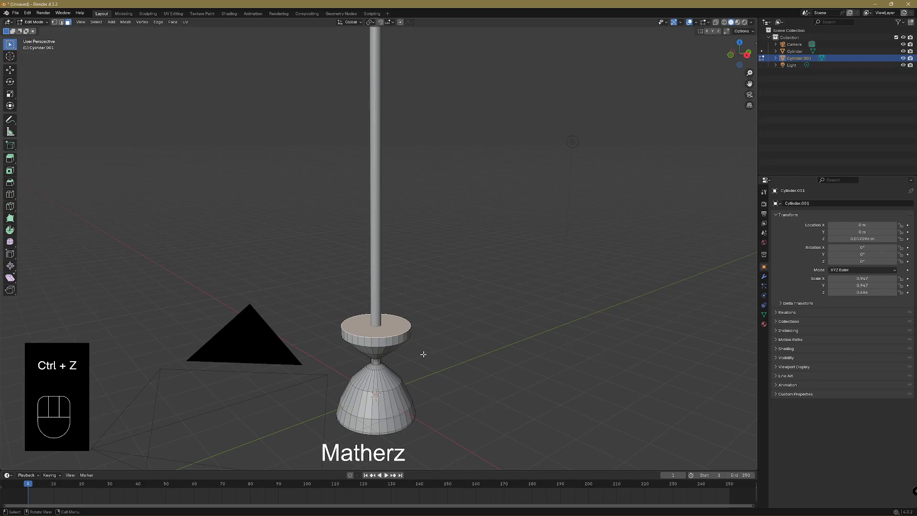
Widen the top face evenly on all sides, then extrude a thin rim above it and scale its top in slightly
{"action": "key", "text": "s"}
{"action": "left_click", "coordinate": [439, 356]}
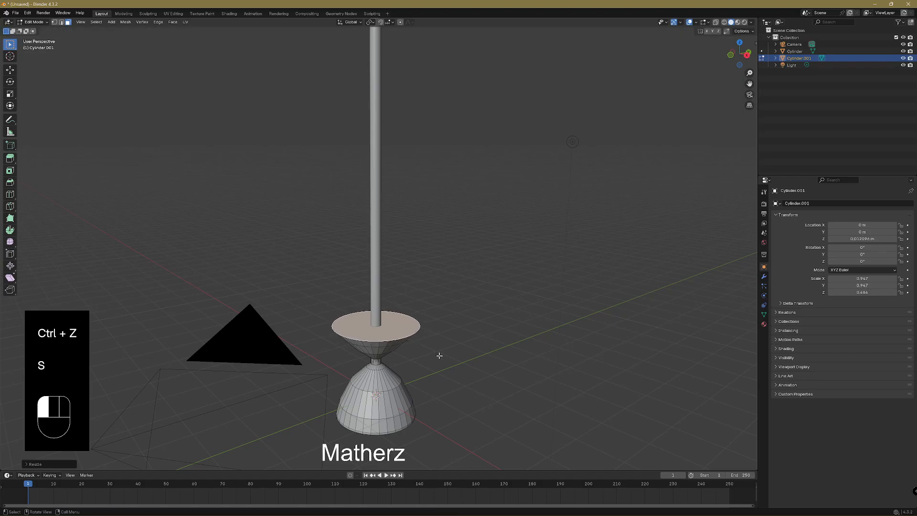
{"action": "key", "text": "e"}
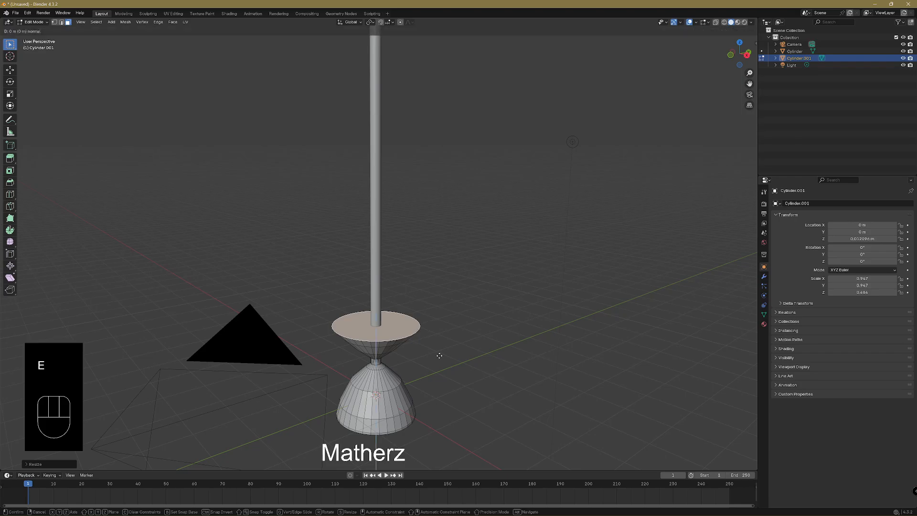
{"action": "left_click", "coordinate": [440, 354]}
{"action": "key", "text": "e"}
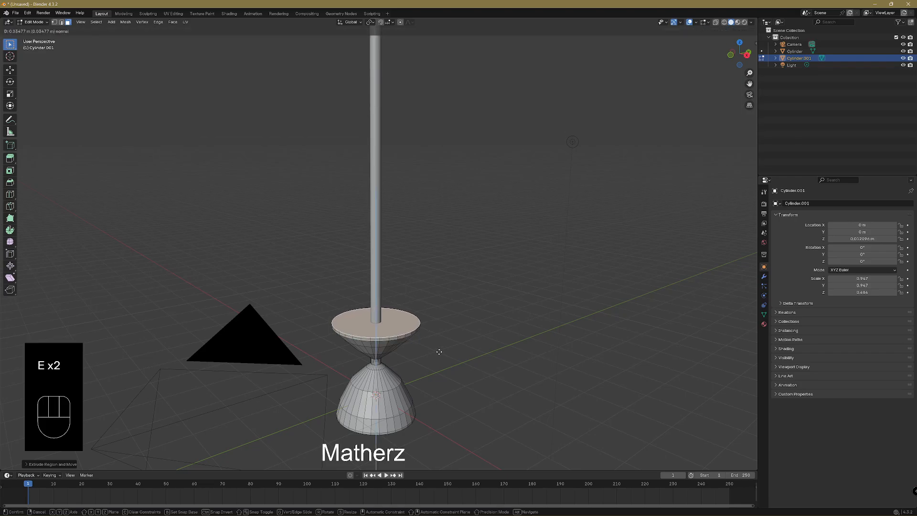
{"action": "left_click", "coordinate": [439, 352]}
{"action": "key", "text": "s"}
{"action": "left_click", "coordinate": [439, 351]}
Form the rim's inner lip by scaling the top face inward, extruding it slightly down and scaling it to about 0.94
{"action": "key", "text": "e"}
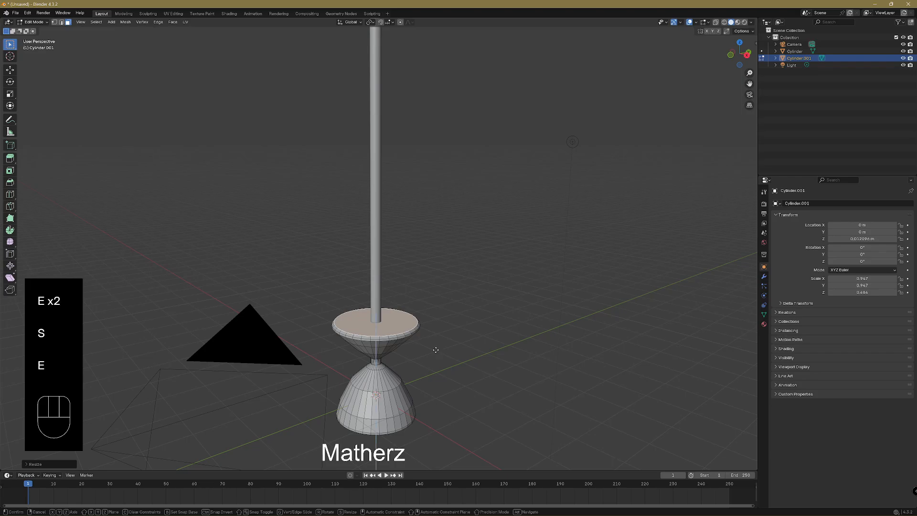
{"action": "left_click", "coordinate": [436, 349]}
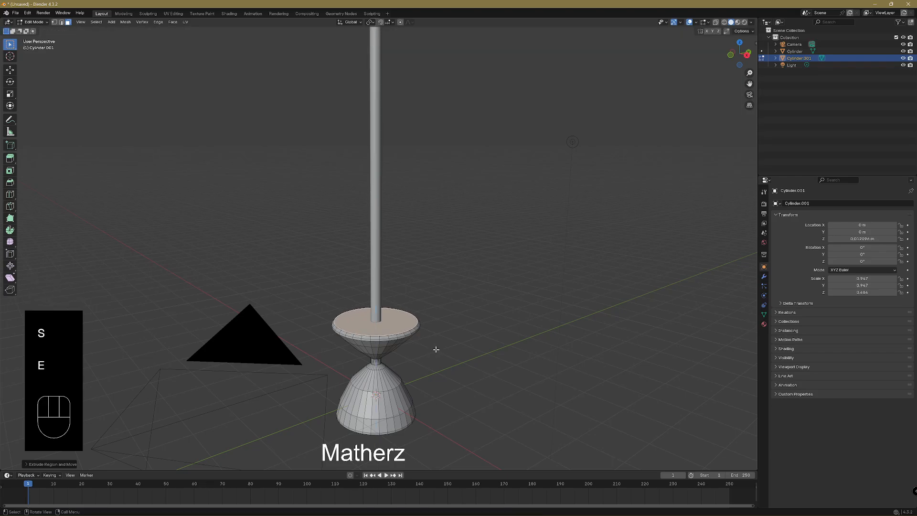
{"action": "key", "text": "s"}
{"action": "left_click", "coordinate": [430, 345]}
{"action": "key", "text": "e"}
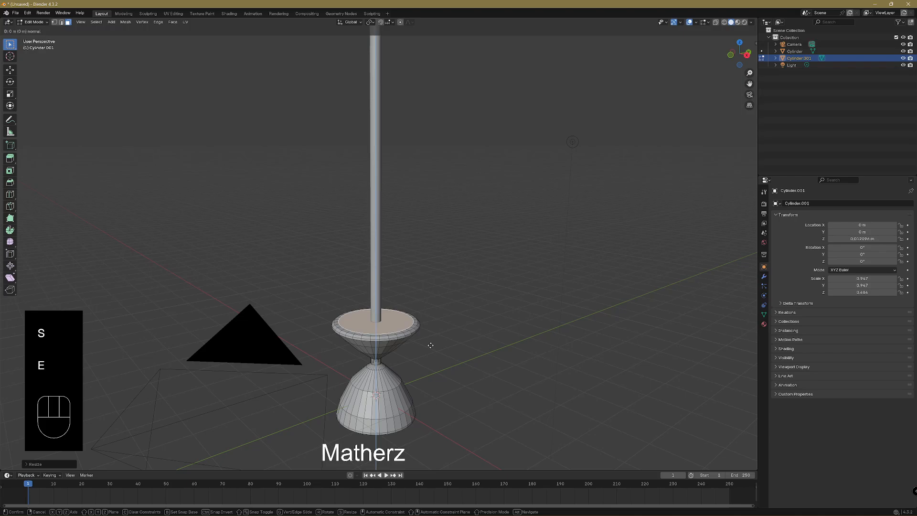
{"action": "left_click", "coordinate": [433, 348]}
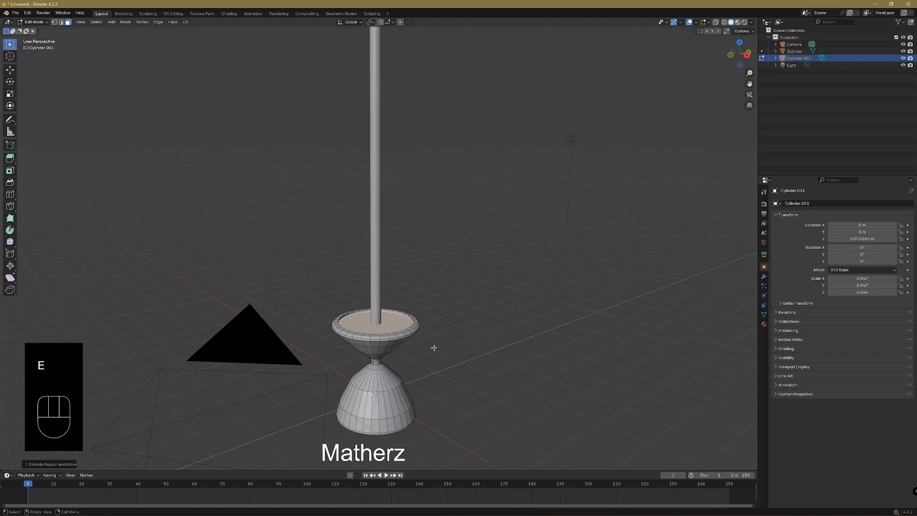
{"action": "key", "text": "s"}
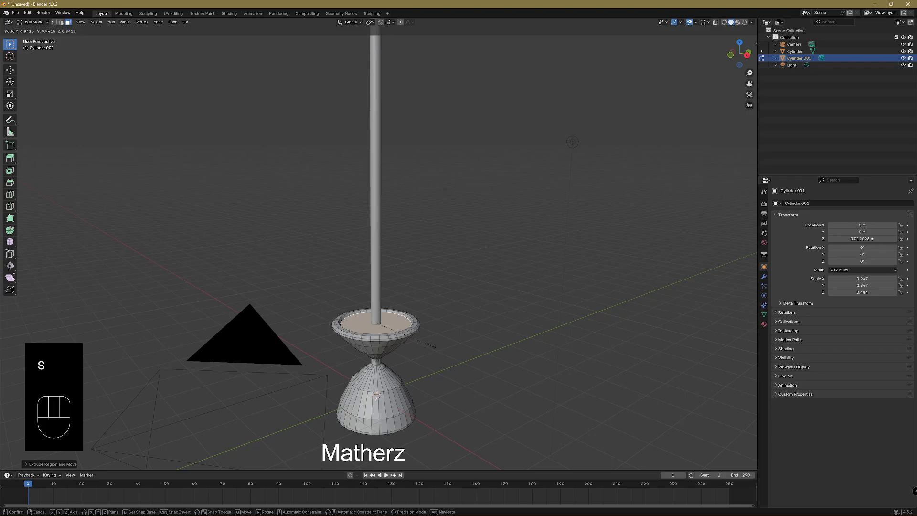
{"action": "left_click", "coordinate": [433, 346]}
Hollow out the bowl by extruding the inner face down twice, scaling it to about 0.72 first and narrowing it again after the second
{"action": "key", "text": "e"}
{"action": "left_click", "coordinate": [429, 359]}
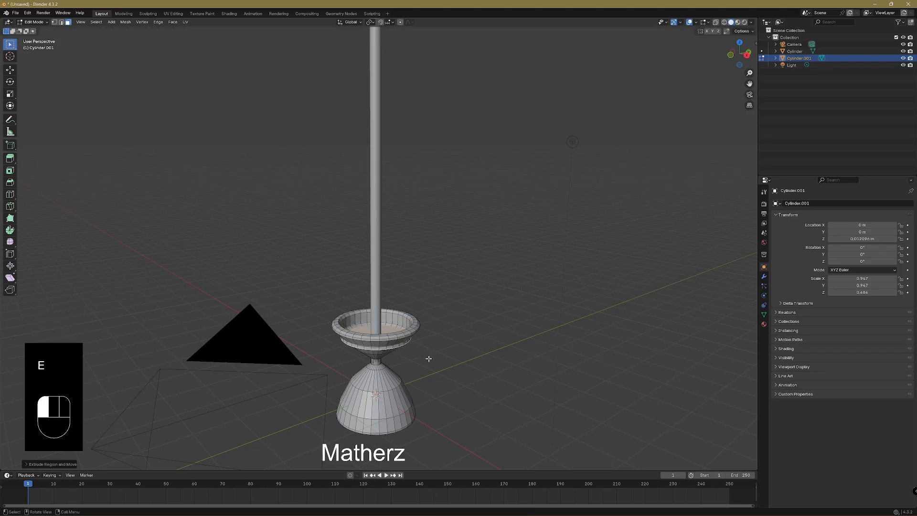
{"action": "key", "text": "s"}
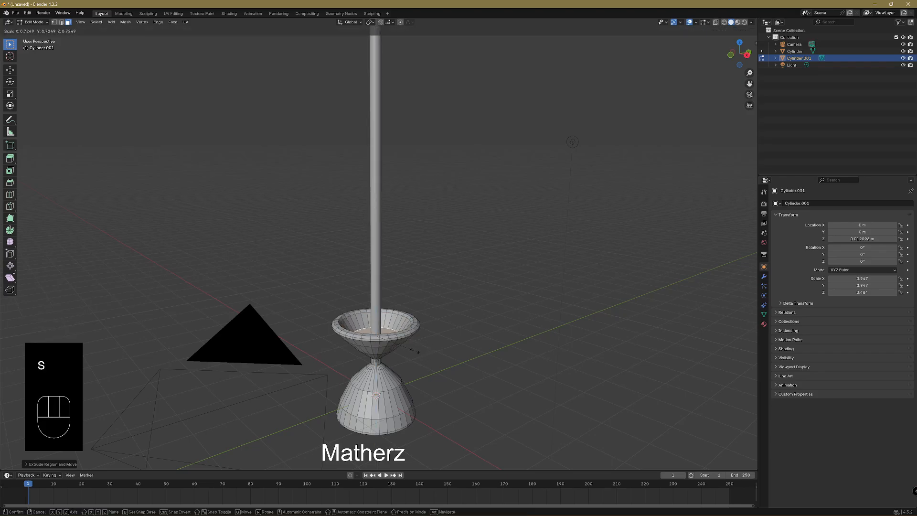
{"action": "left_click", "coordinate": [415, 354]}
{"action": "key", "text": "e"}
{"action": "left_click", "coordinate": [413, 359]}
{"action": "key", "text": "s"}
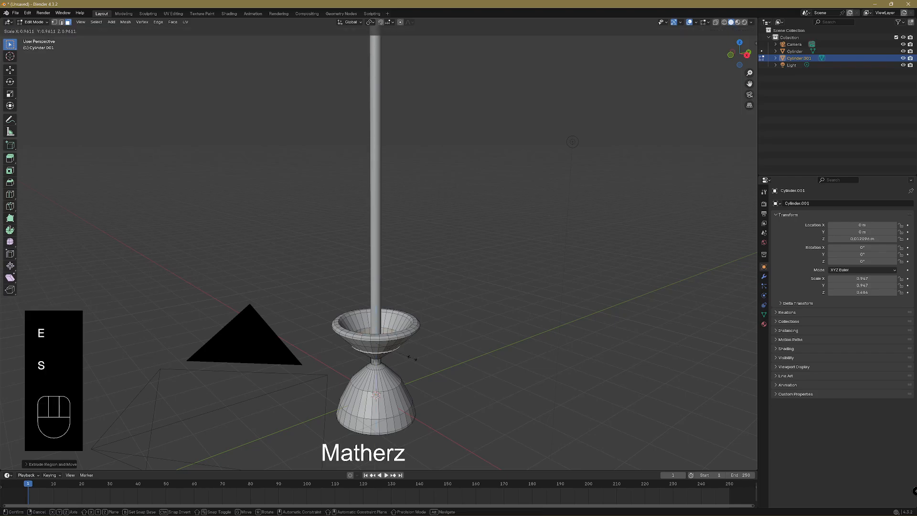
{"action": "left_click", "coordinate": [398, 350]}
Return to Object Mode and apply Shade Smooth to the pole and the flared base
{"action": "middle_click_drag", "start_coordinate": [388, 345], "coordinate": [374, 361]}
{"action": "scroll", "coordinate": [421, 379], "scroll_direction": "up", "scroll_amount": 3}
{"action": "scroll", "coordinate": [373, 361], "scroll_direction": "down", "scroll_amount": 4}
{"action": "scroll", "coordinate": [373, 363], "scroll_direction": "up", "scroll_amount": 2}
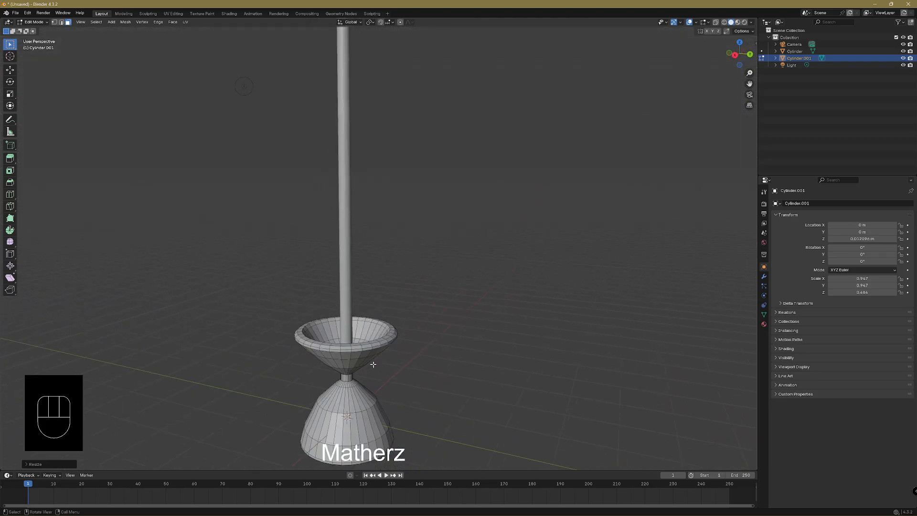
{"action": "left_click", "coordinate": [42, 22]}
{"action": "left_click", "coordinate": [34, 30]}
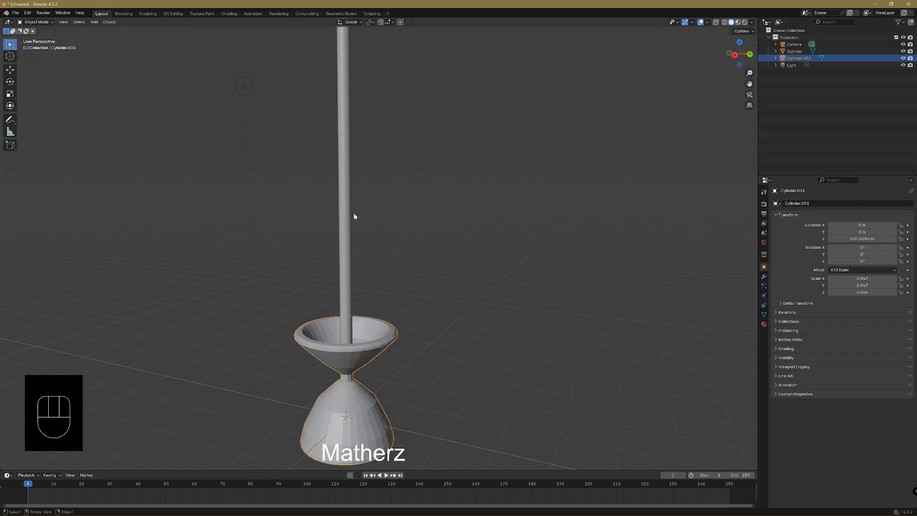
{"action": "left_click", "coordinate": [341, 203]}
{"action": "right_click", "coordinate": [341, 200]}
{"action": "left_click", "coordinate": [340, 200]}
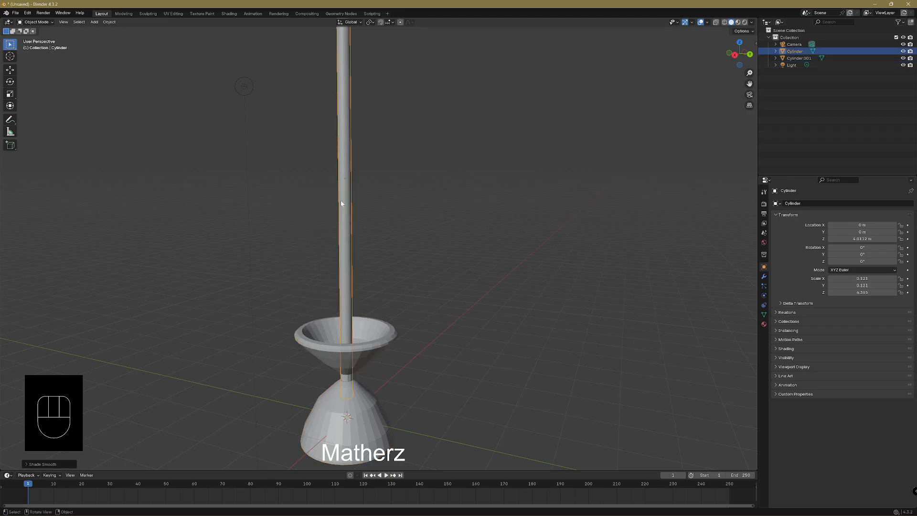
{"action": "left_click", "coordinate": [363, 337]}
{"action": "right_click", "coordinate": [363, 336]}
{"action": "left_click", "coordinate": [362, 333]}
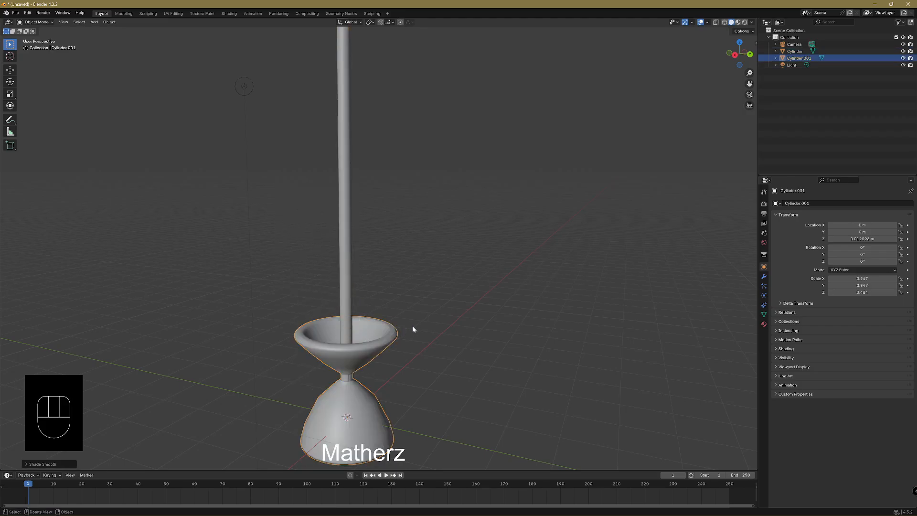
Raise the pole about 0.54 m along the Z axis
{"action": "scroll", "coordinate": [415, 296], "scroll_direction": "down", "scroll_amount": 2}
{"action": "middle_click_drag", "start_coordinate": [389, 123], "coordinate": [403, 191], "text": "shift"}
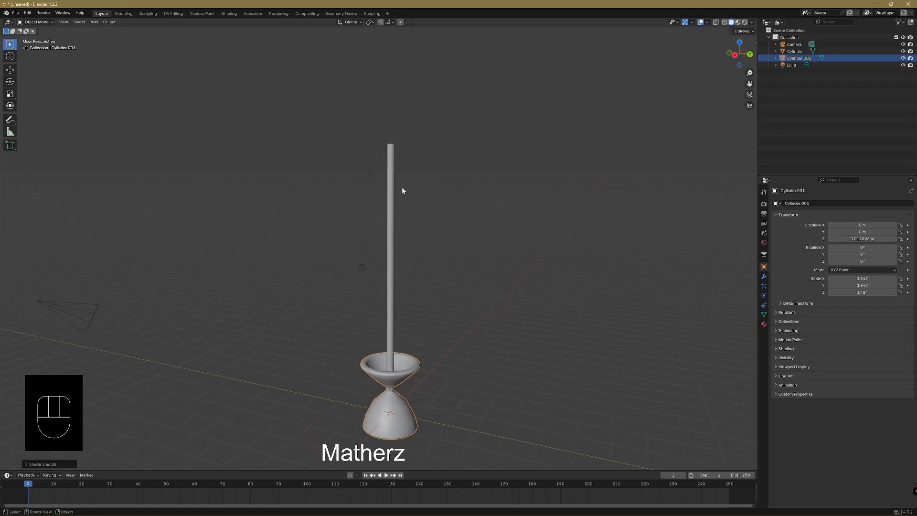
{"action": "left_click", "coordinate": [391, 195]}
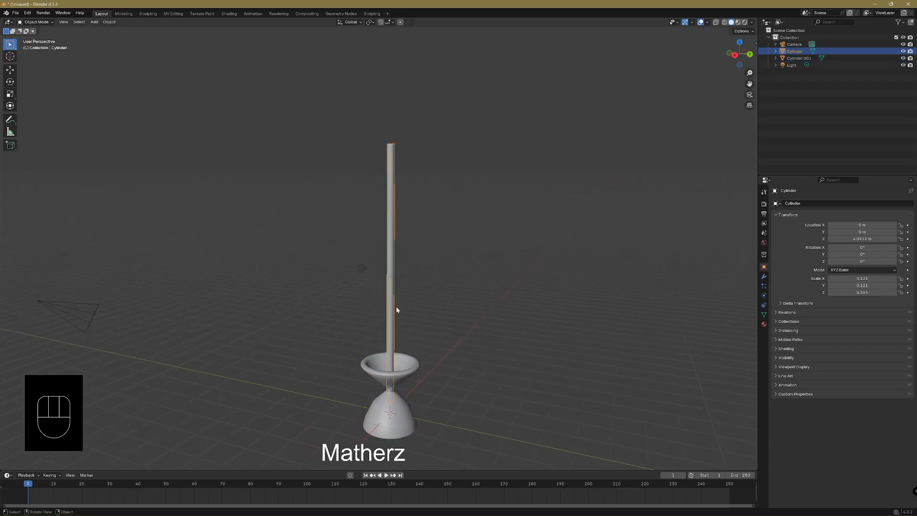
{"action": "key", "text": "d"}
{"action": "middle_click_drag", "start_coordinate": [396, 307], "coordinate": [387, 281]}
{"action": "key", "text": "g"}
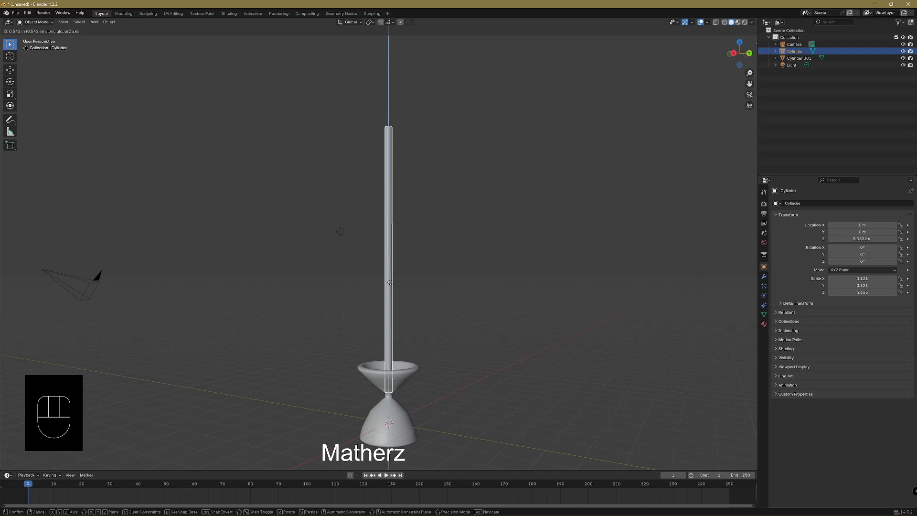
{"action": "left_click", "coordinate": [390, 284]}
{"action": "left_click", "coordinate": [94, 22]}
{"action": "left_click", "coordinate": [98, 32]}
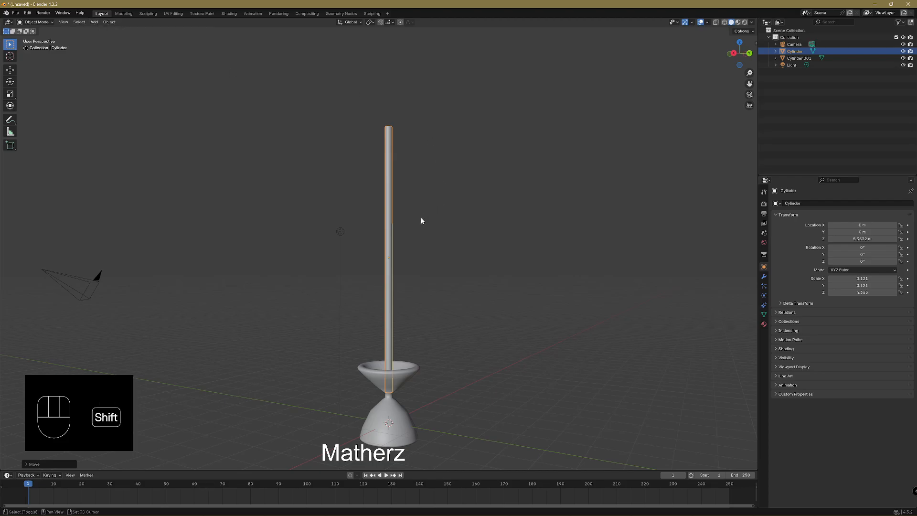
Duplicate the pole about 0.55 m along the Y axis and rotate the copy 90° about Y
{"action": "key", "text": "shift+d"}
{"action": "key", "text": "y"}
{"action": "left_click", "coordinate": [436, 215]}
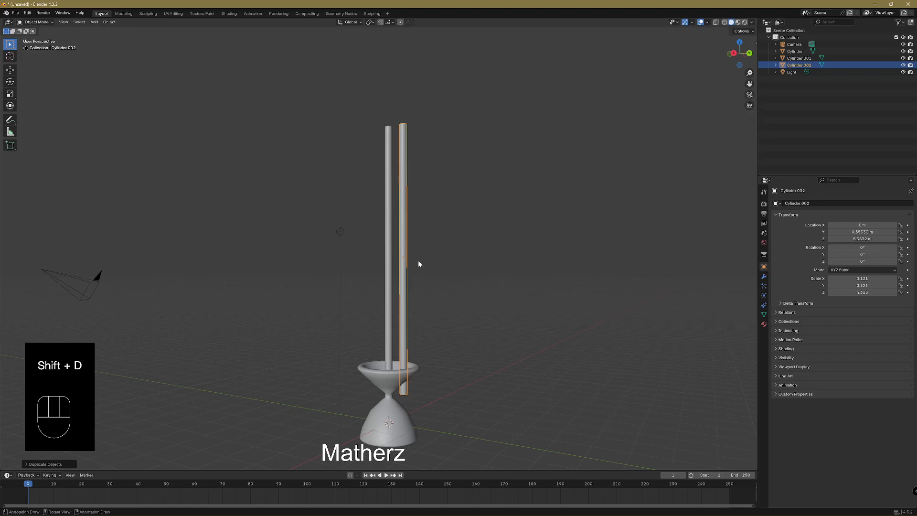
{"action": "key", "text": "r"}
{"action": "key", "text": "y"}
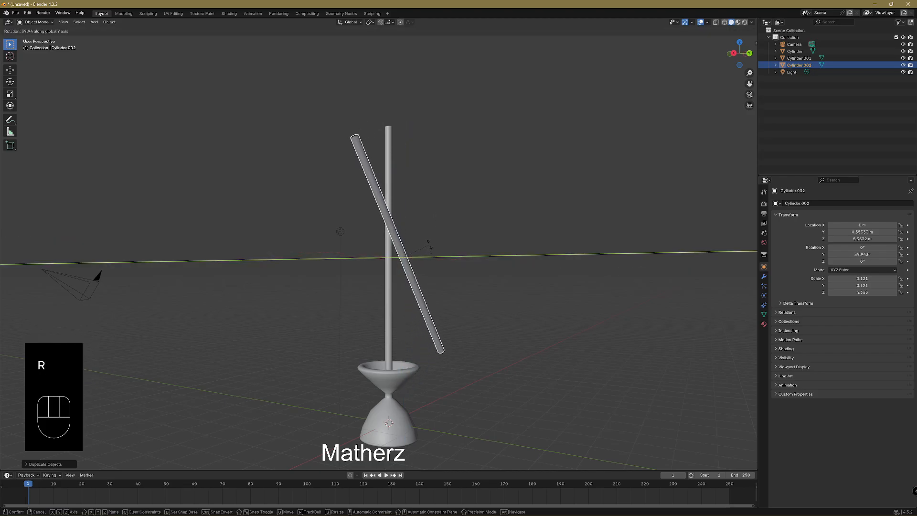
{"action": "key", "text": "9"}
{"action": "key", "text": "0"}
{"action": "key", "text": "Return"}
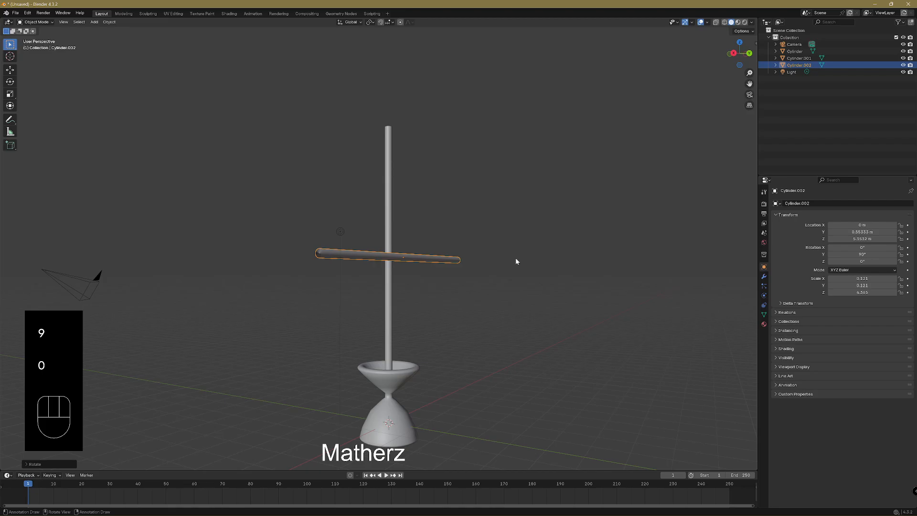
Scale the horizontal copy down to a thinner, shorter rod and move it along Y so it crosses the pole
{"action": "key", "text": "s"}
{"action": "left_click", "coordinate": [497, 272]}
{"action": "middle_click_drag", "start_coordinate": [497, 271], "coordinate": [423, 313]}
{"action": "key", "text": "g"}
{"action": "key", "text": "x"}
{"action": "key", "text": "y"}
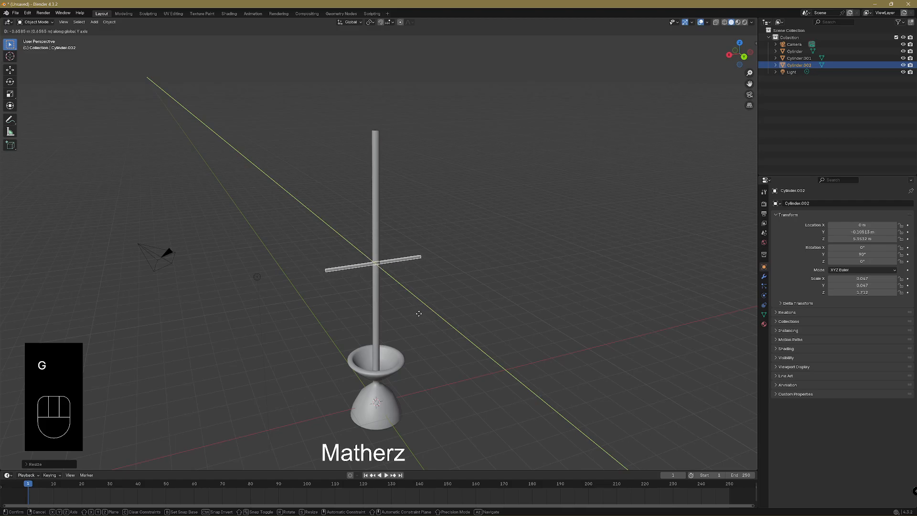
{"action": "left_click", "coordinate": [422, 317]}
Raise the horizontal rod along Z to just below the pole's top and shift it about -0.06 m along Y to center it
{"action": "key", "text": "g"}
{"action": "key", "text": "z"}
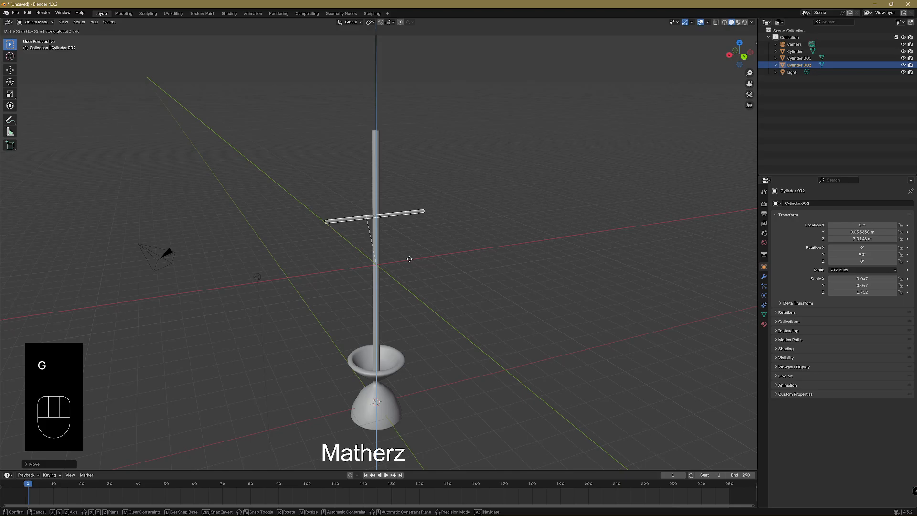
{"action": "left_click", "coordinate": [400, 191]}
{"action": "middle_click_drag", "start_coordinate": [399, 191], "coordinate": [467, 175]}
{"action": "key", "text": "g"}
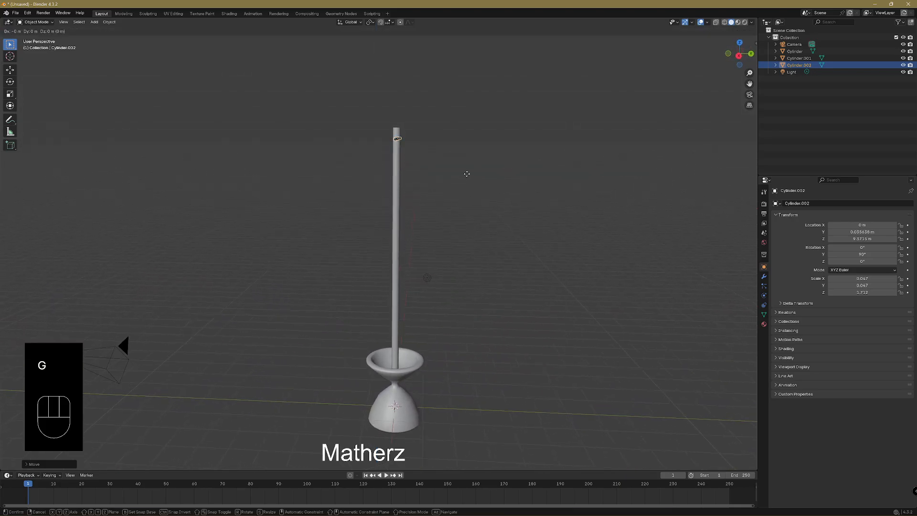
{"action": "key", "text": "y"}
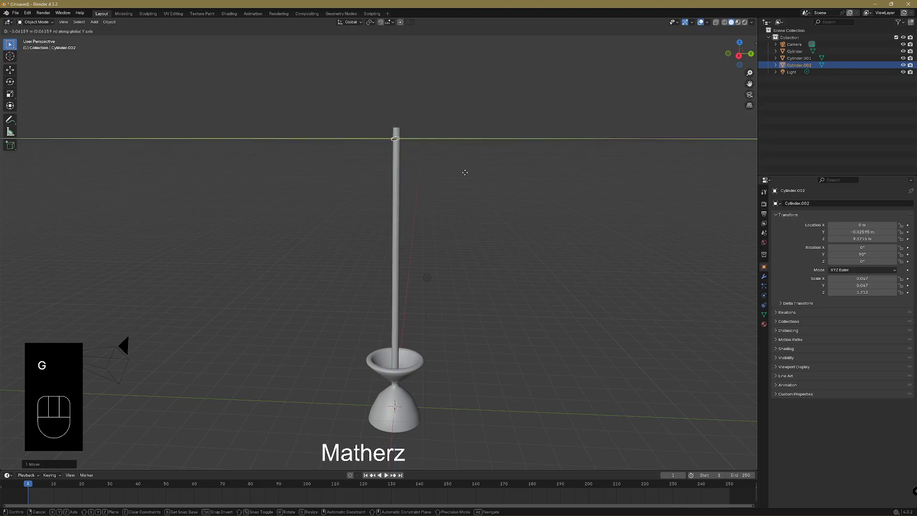
{"action": "left_click", "coordinate": [465, 172]}
Scale the crossbar up slightly to thicken it, and shorten it along X to a length scale of about 1.6
{"action": "middle_click_drag", "start_coordinate": [430, 189], "coordinate": [401, 194]}
{"action": "key", "text": "s"}
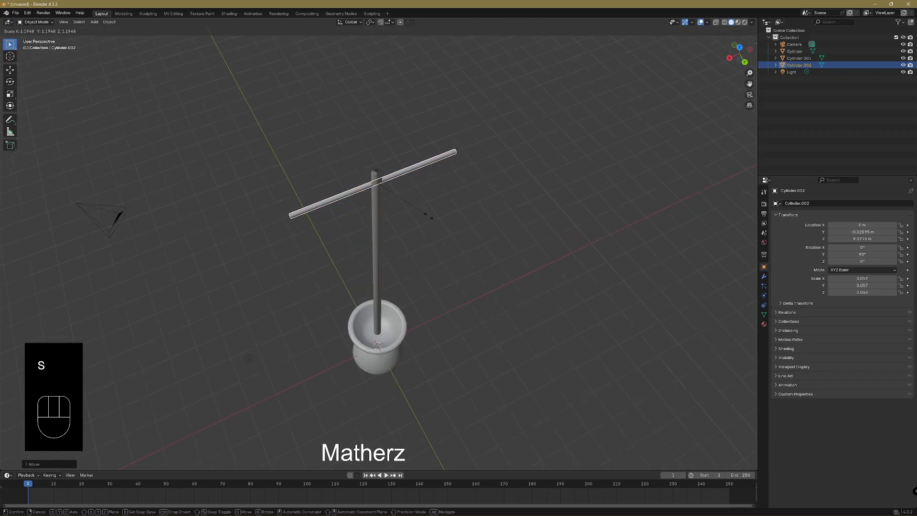
{"action": "key", "text": "x"}
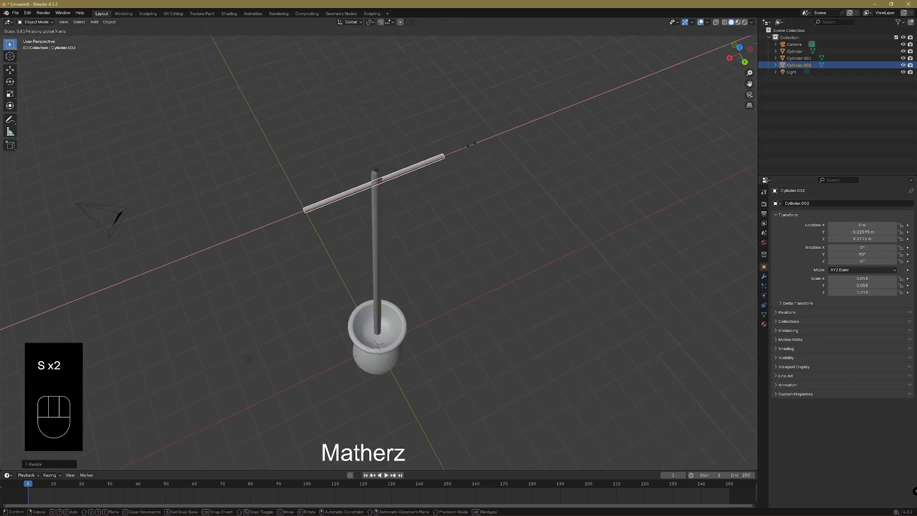
{"action": "left_click", "coordinate": [454, 148]}
Duplicate the crossbar in place and rotate the copy 90° about the Z axis to form a cross
{"action": "middle_click_drag", "start_coordinate": [420, 229], "coordinate": [392, 184]}
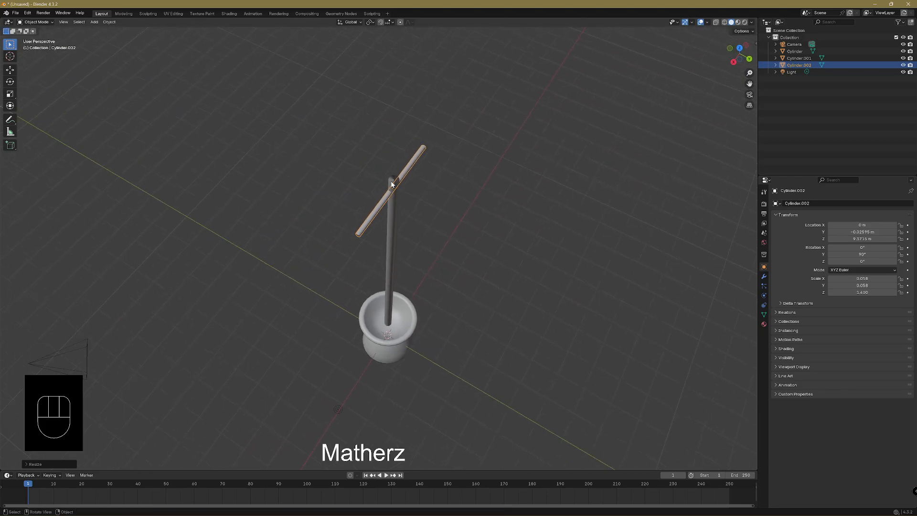
{"action": "key", "text": "shift+d"}
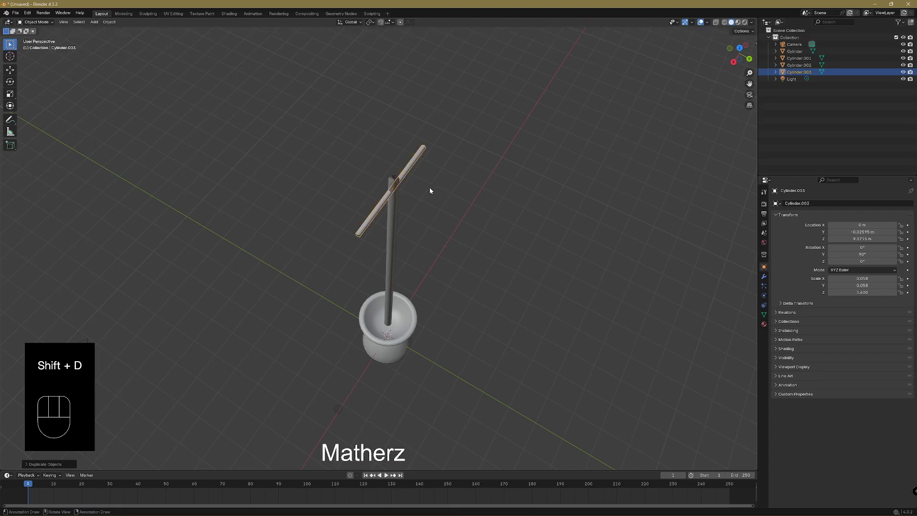
{"action": "key", "text": "r"}
{"action": "type", "text": "z"}
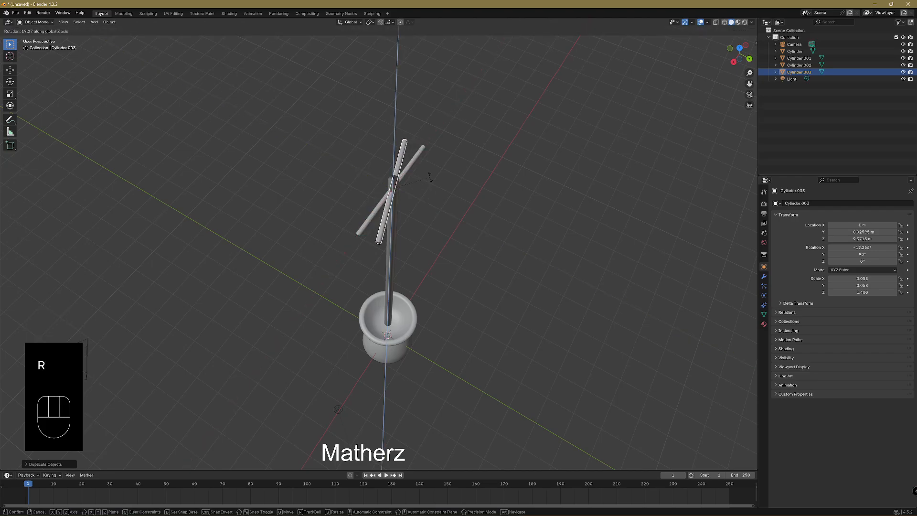
{"action": "type", "text": "90"}
{"action": "left_click", "coordinate": [430, 177]}
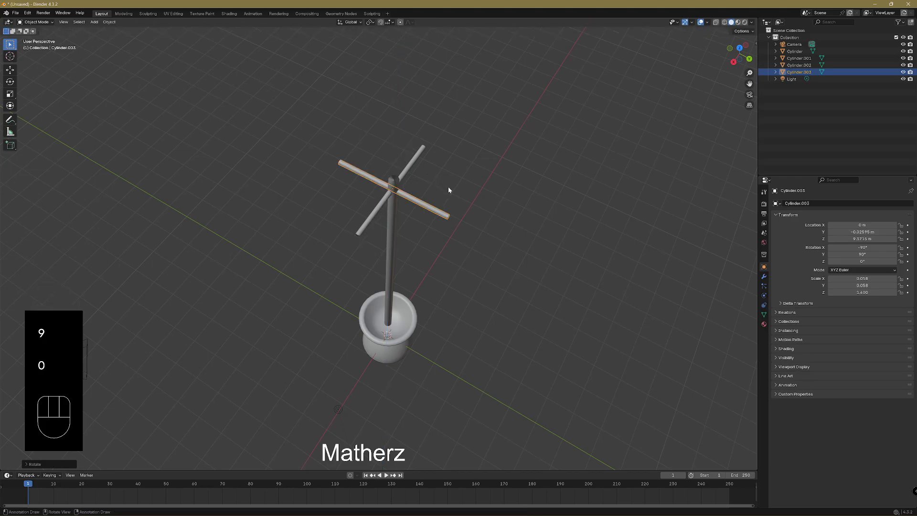
Duplicate the crossbar that runs along X and shift the copy along the X axis toward its negative end
{"action": "middle_click_drag", "start_coordinate": [415, 299], "coordinate": [454, 231]}
{"action": "left_click", "coordinate": [431, 144]}
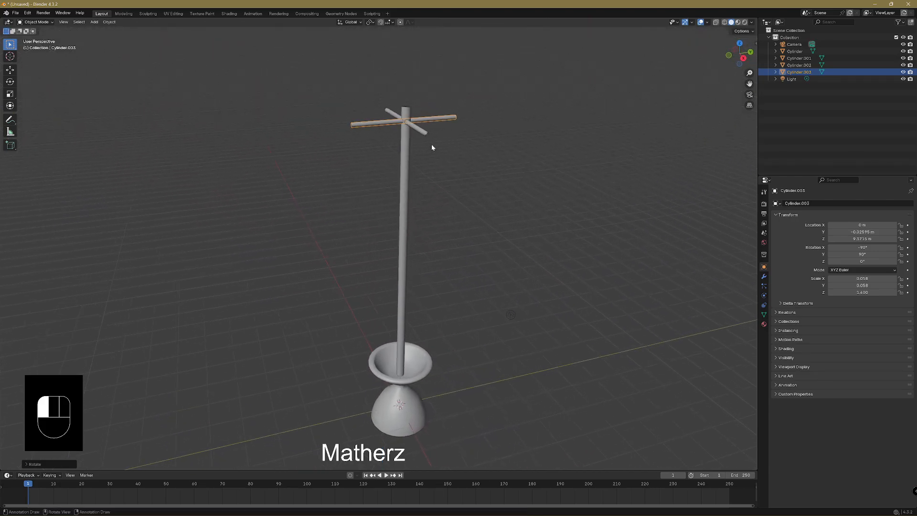
{"action": "left_click_drag", "start_coordinate": [428, 128], "coordinate": [435, 136]}
{"action": "middle_click_drag", "start_coordinate": [449, 239], "coordinate": [506, 221]}
{"action": "scroll", "coordinate": [462, 152], "scroll_direction": "up", "scroll_amount": 4}
{"action": "middle_click_drag", "start_coordinate": [481, 135], "coordinate": [426, 366], "text": "shift"}
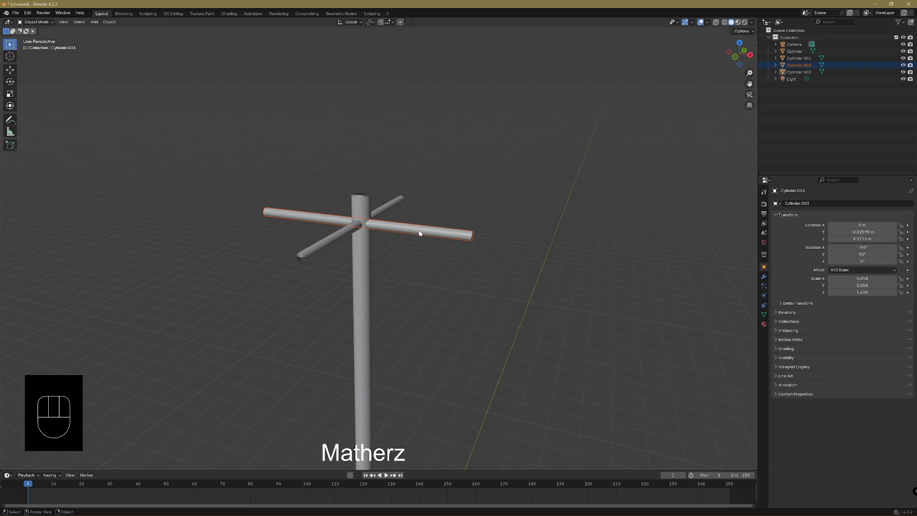
{"action": "key", "text": "shift+d"}
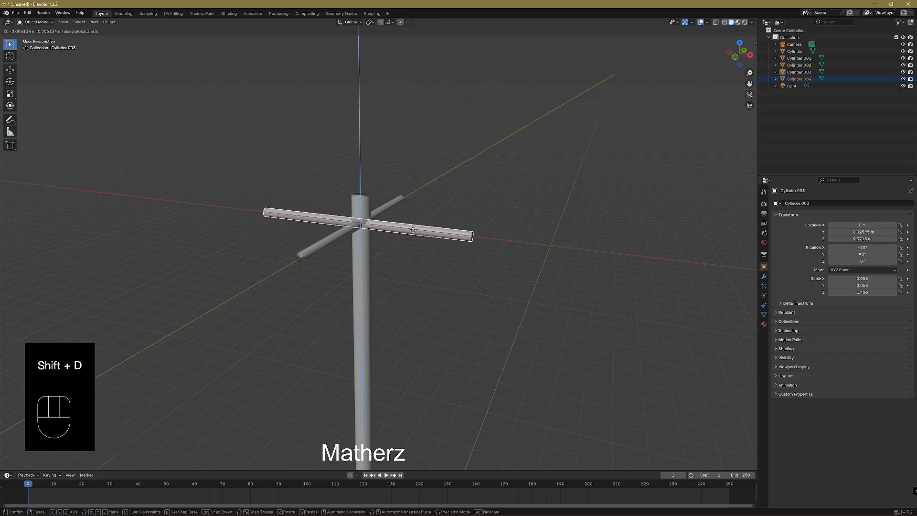
{"action": "left_click", "coordinate": [368, 222]}
Scale the copied bar up to a thicker diameter and shrink it along X into a short, rounded knob
{"action": "key", "text": "s"}
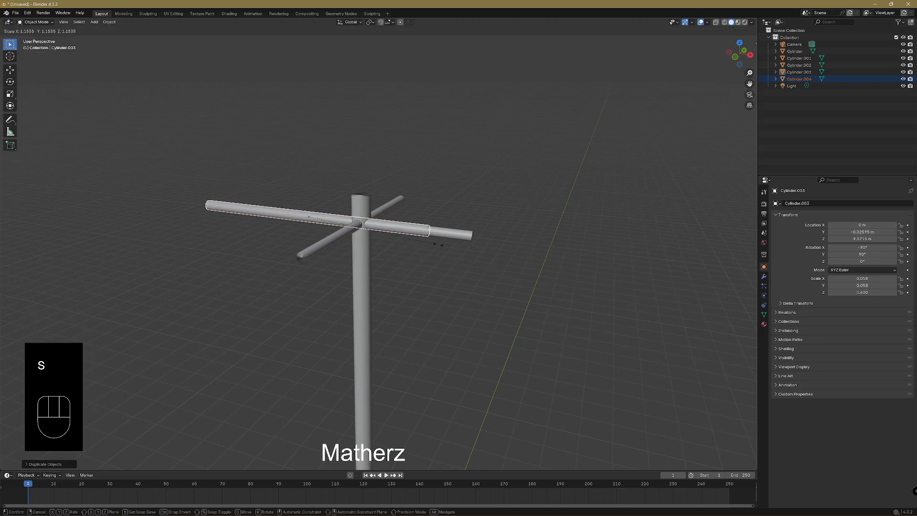
{"action": "left_click", "coordinate": [577, 276]}
{"action": "key", "text": "s"}
{"action": "key", "text": "x"}
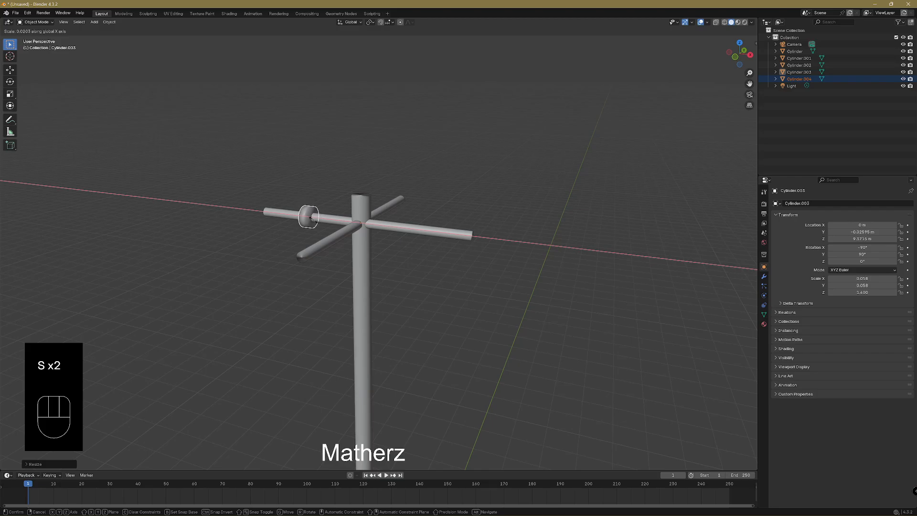
{"action": "left_click", "coordinate": [324, 226]}
Move the knob along X onto the crossbar's negative end and place a duplicate about 2.9 m along X on the opposite end
{"action": "key", "text": "g"}
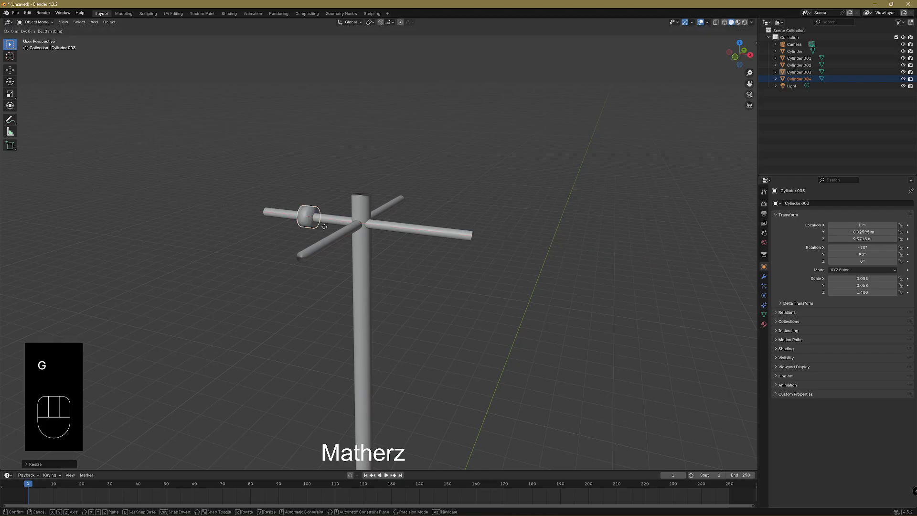
{"action": "middle_click", "coordinate": [311, 220]}
{"action": "left_click", "coordinate": [282, 212]}
{"action": "mouse_move", "coordinate": [287, 215]}
{"action": "middle_mouse_down"}
{"action": "mouse_move", "coordinate": [320, 242]}
{"action": "mouse_move", "coordinate": [302, 218]}
{"action": "middle_mouse_up"}
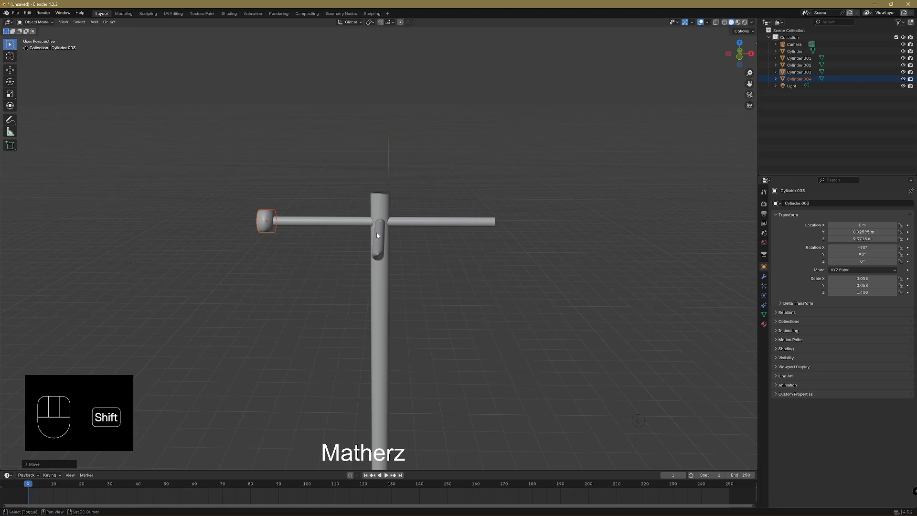
{"action": "key", "text": "shift+d"}
{"action": "key", "text": "x"}
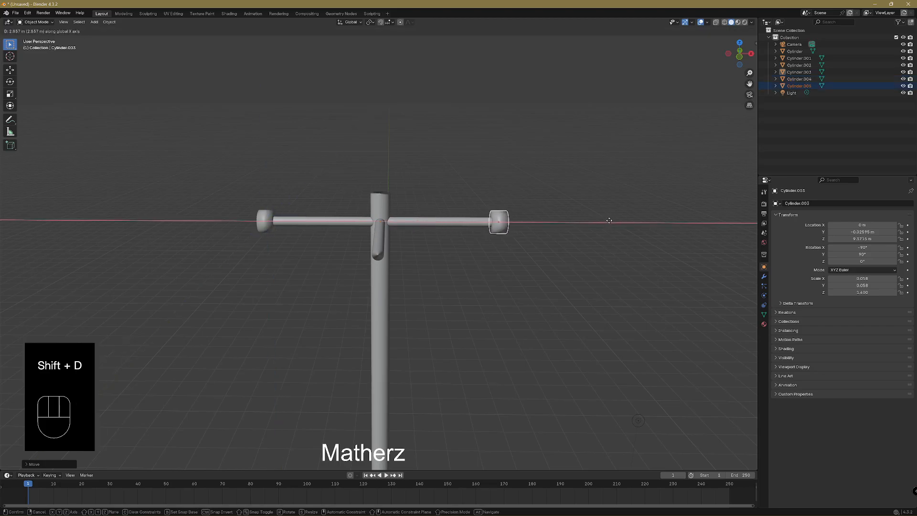
{"action": "left_click", "coordinate": [606, 217]}
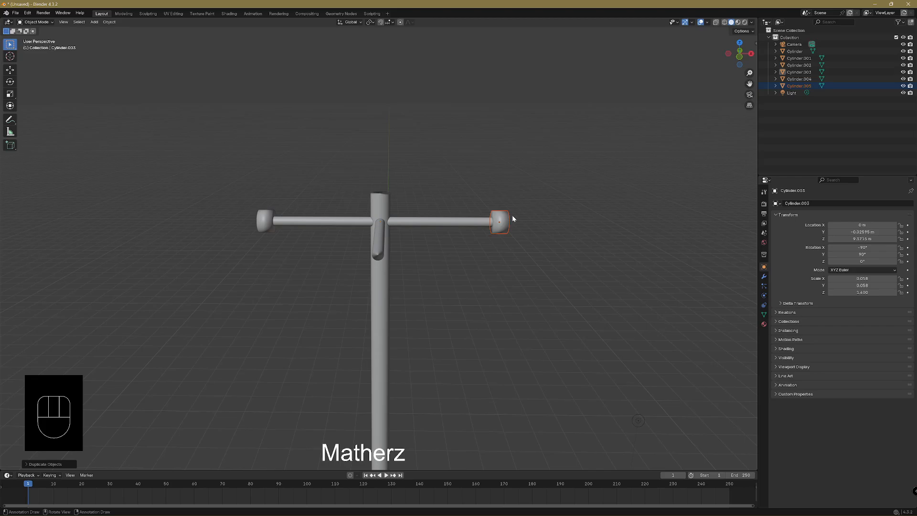
Duplicate both end knobs together and rotate the copies 90° about Z onto the ends of the other crossbar
{"action": "left_click", "coordinate": [266, 217], "text": "shift"}
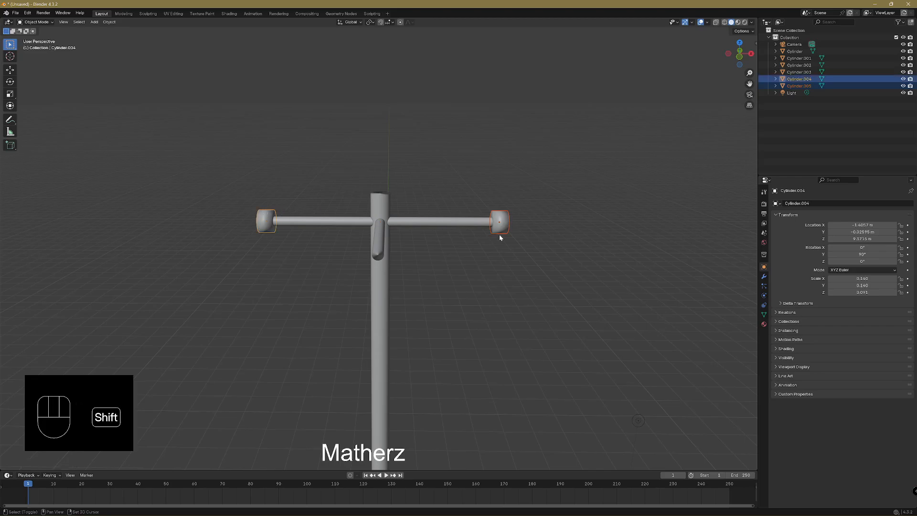
{"action": "key", "text": "shift+d"}
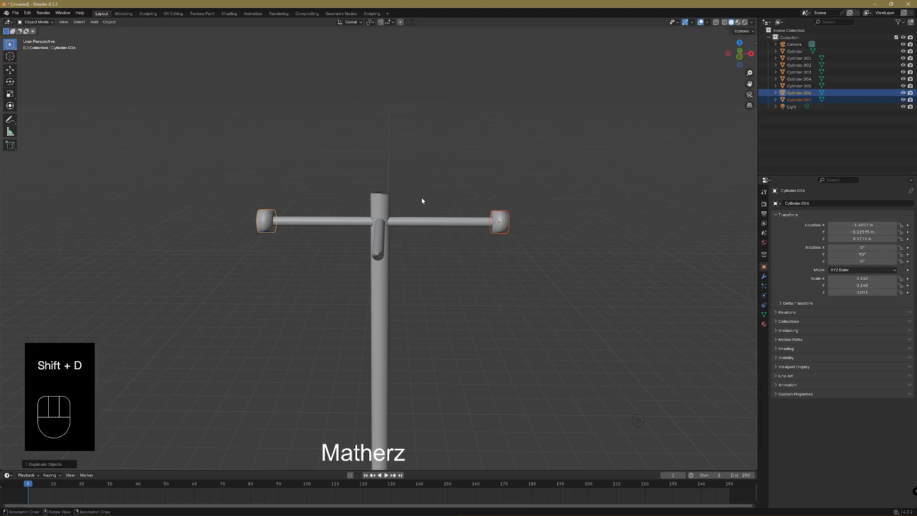
{"action": "key", "text": "r"}
{"action": "key", "text": "y"}
{"action": "middle_click_drag", "start_coordinate": [424, 180], "coordinate": [412, 134]}
{"action": "key", "text": "9"}
{"action": "key", "text": "0"}
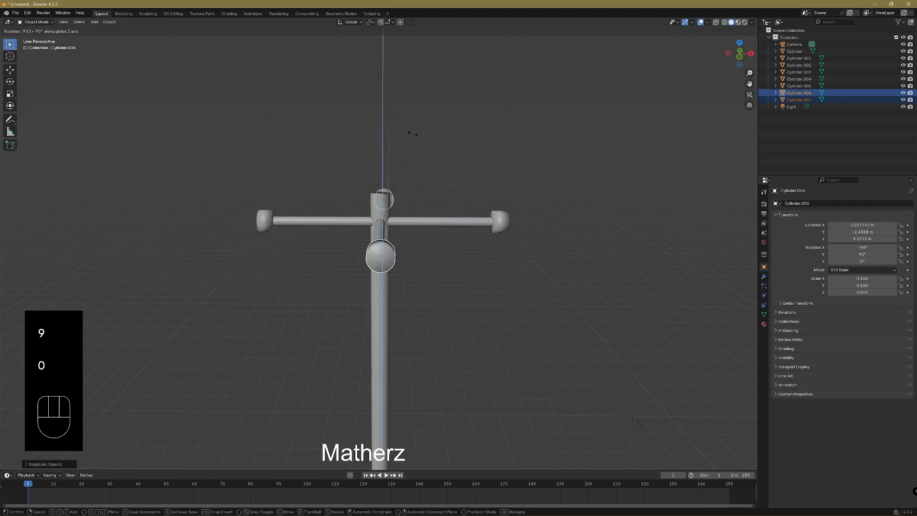
{"action": "key", "text": "Return"}
Shift the two rotated knobs about -0.03 m along X to center them on their crossbar, and deselect them
{"action": "middle_click_drag", "start_coordinate": [533, 274], "coordinate": [438, 271]}
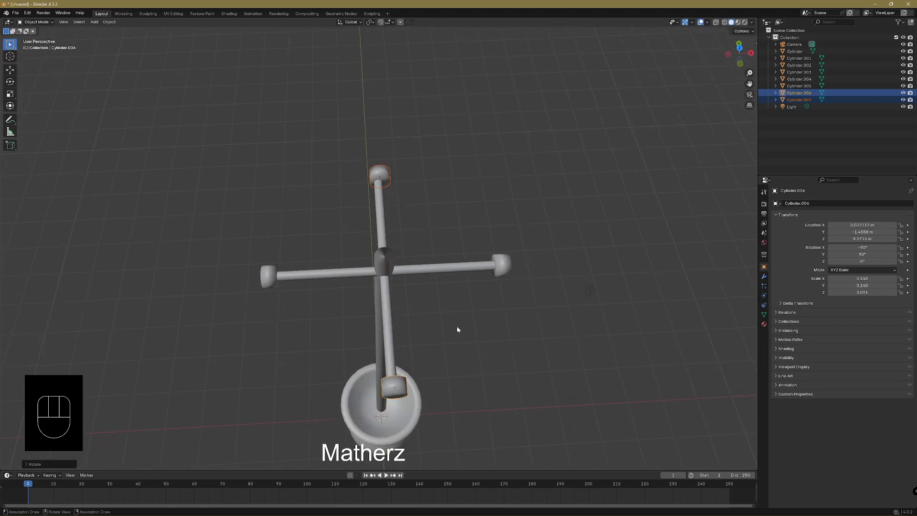
{"action": "key", "text": "g"}
{"action": "middle_click_drag", "start_coordinate": [457, 327], "coordinate": [454, 324]}
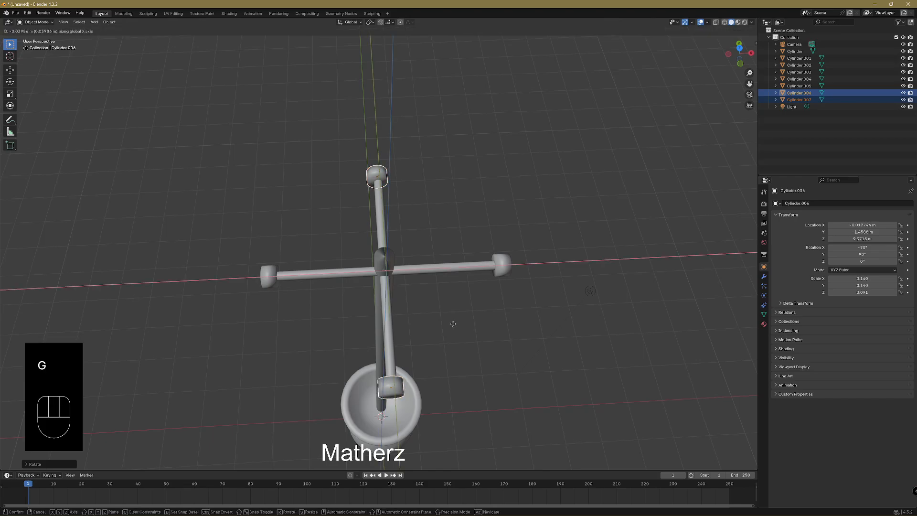
{"action": "left_click", "coordinate": [455, 324]}
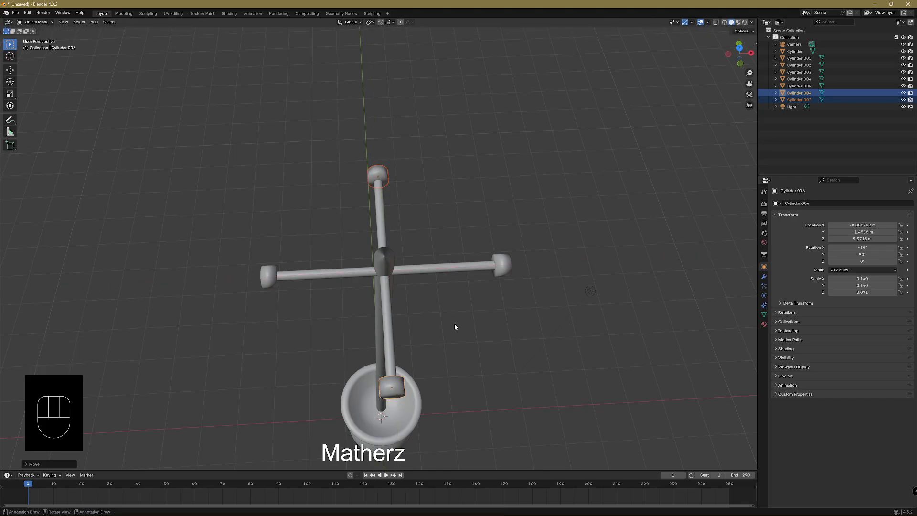
{"action": "left_click", "coordinate": [525, 348]}
Enter Edit Mode on the base-and-bowl object and select the full ring of faces around the bowl's top rim
{"action": "middle_click_drag", "start_coordinate": [525, 348], "coordinate": [393, 336]}
{"action": "scroll", "coordinate": [396, 339], "scroll_direction": "down", "scroll_amount": 3}
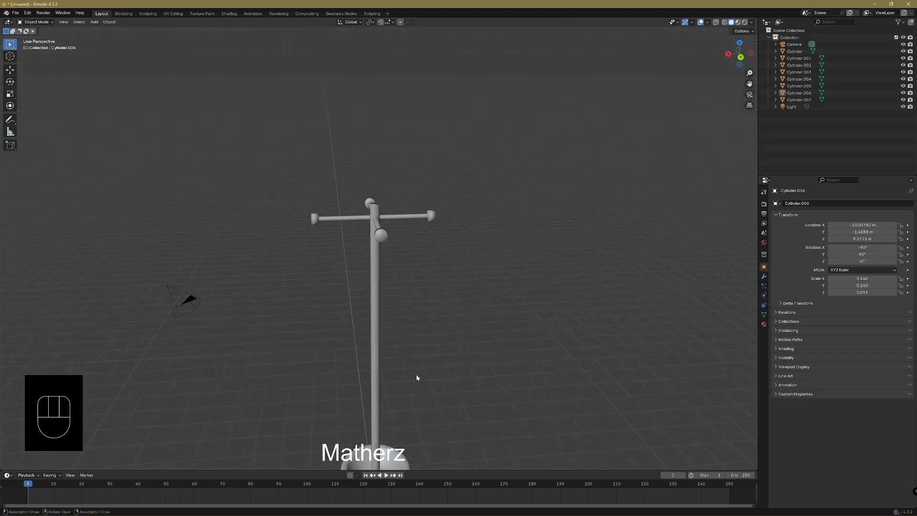
{"action": "middle_click_drag", "start_coordinate": [416, 374], "coordinate": [432, 207]}
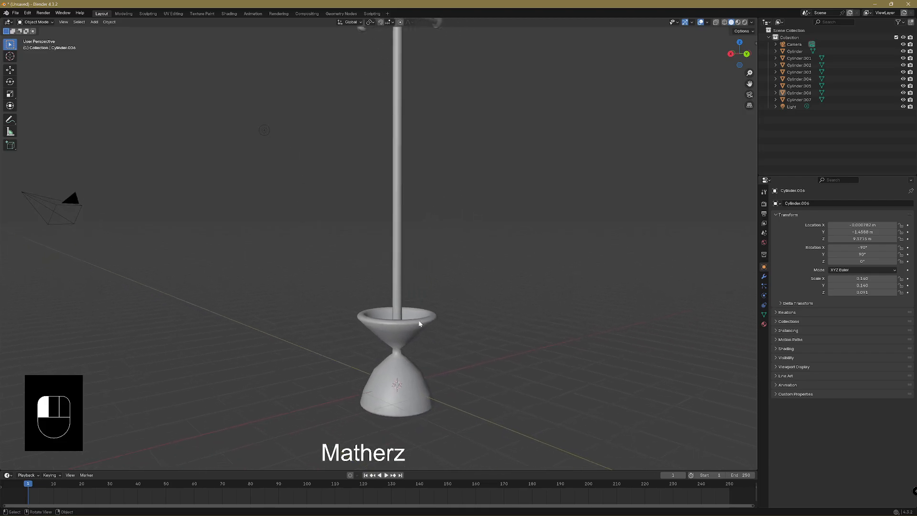
{"action": "left_click", "coordinate": [382, 379]}
{"action": "middle_click_drag", "start_coordinate": [450, 151], "coordinate": [440, 180]}
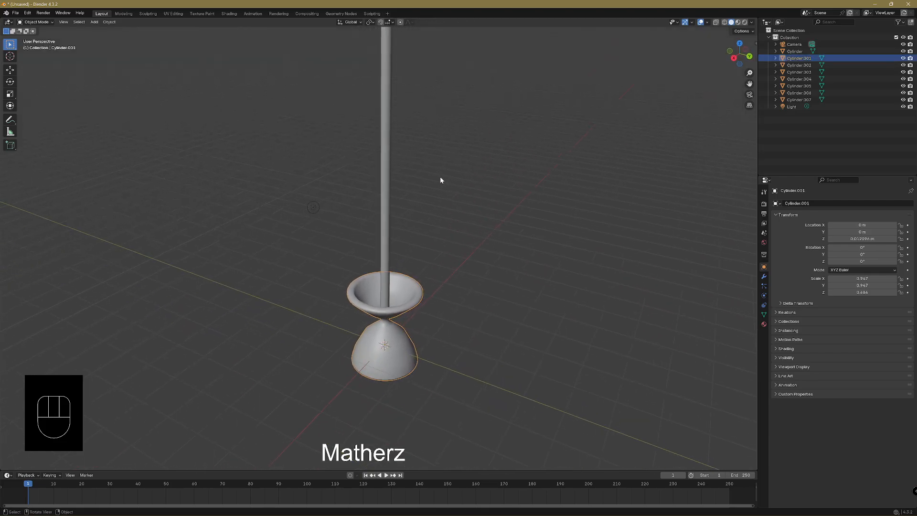
{"action": "left_click", "coordinate": [96, 23]}
{"action": "left_click", "coordinate": [36, 22]}
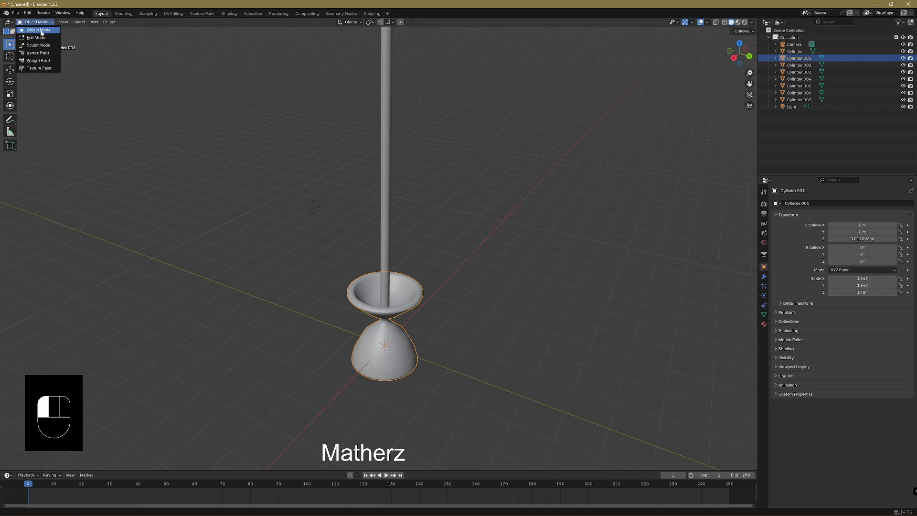
{"action": "left_click", "coordinate": [35, 37]}
{"action": "left_click", "coordinate": [415, 296]}
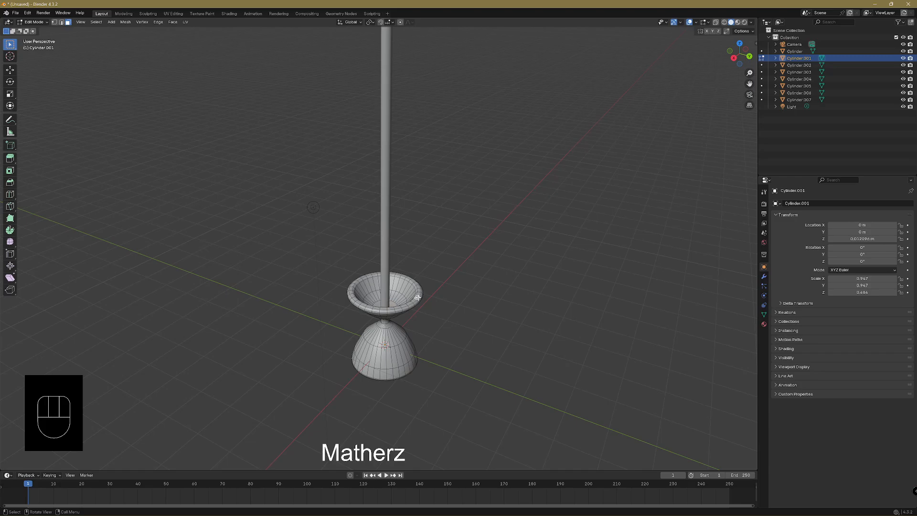
{"action": "left_click", "coordinate": [398, 304], "text": "ctrl+shift"}
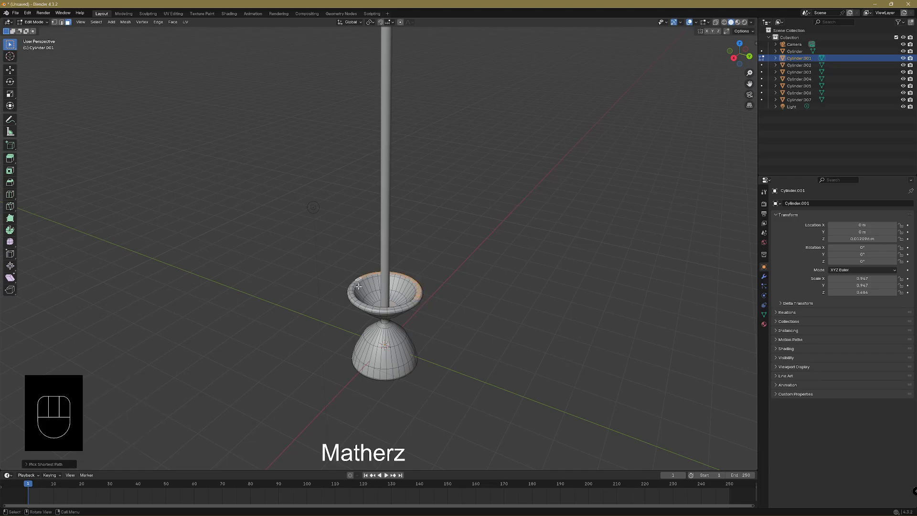
{"action": "left_click", "coordinate": [414, 301], "text": "ctrl+shift"}
Extrude the bowl's rim faces straight up into a short vertical collar, return to Object Mode and deselect the object
{"action": "scroll", "coordinate": [453, 304], "scroll_direction": "up", "scroll_amount": 3}
{"action": "middle_click_drag", "start_coordinate": [454, 304], "coordinate": [471, 405]}
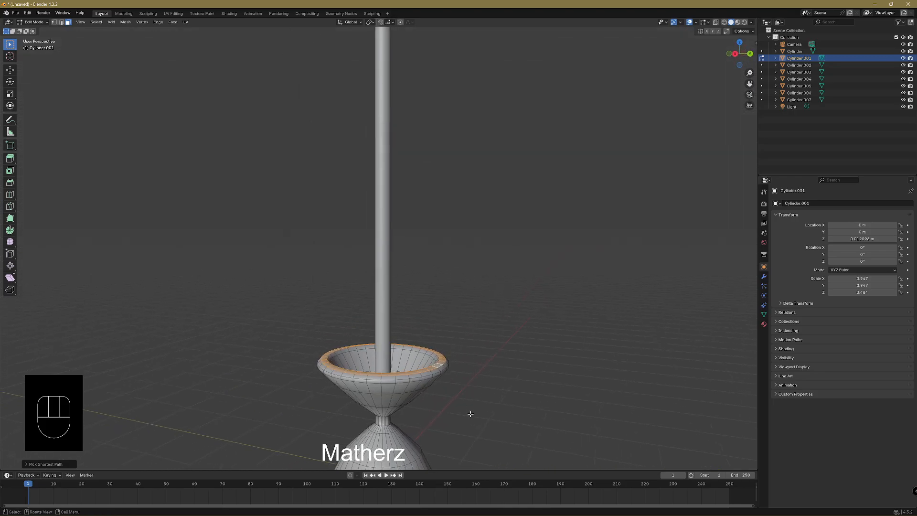
{"action": "key", "text": "e"}
{"action": "left_click", "coordinate": [475, 391]}
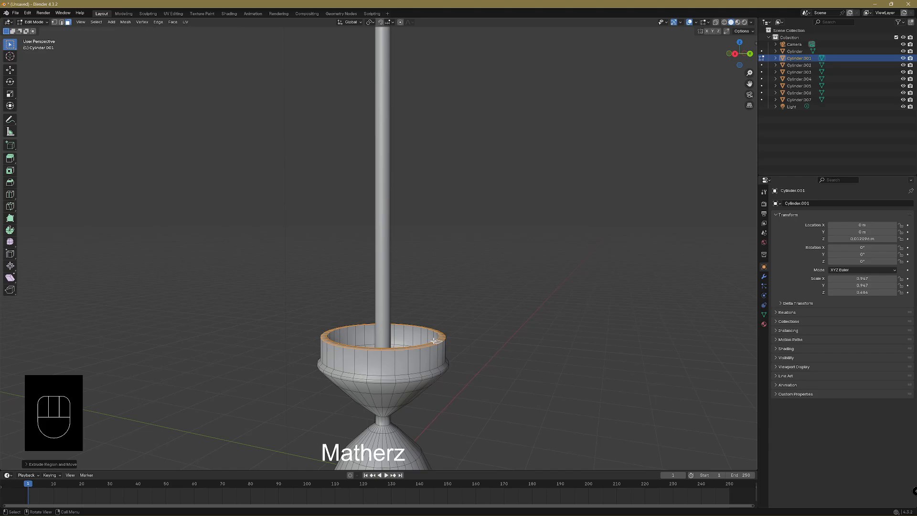
{"action": "left_click", "coordinate": [38, 22]}
{"action": "left_click", "coordinate": [43, 32]}
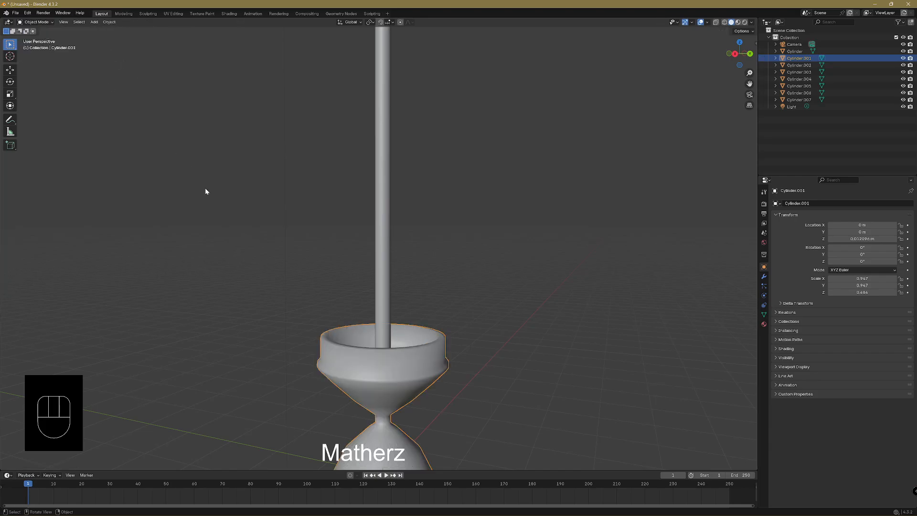
{"action": "left_click", "coordinate": [206, 189]}
{"action": "scroll", "coordinate": [454, 286], "scroll_direction": "down", "scroll_amount": 4}
{"action": "middle_click_drag", "start_coordinate": [452, 260], "coordinate": [416, 209]}
{"action": "middle_click_drag", "start_coordinate": [416, 209], "coordinate": [424, 280], "text": "shift"}
{"action": "mouse_move", "coordinate": [457, 308]}
{"action": "middle_mouse_down", "text": "shift"}
{"action": "mouse_move", "coordinate": [456, 288]}
{"action": "mouse_move", "coordinate": [467, 316]}
{"action": "middle_mouse_up", "text": "shift"}
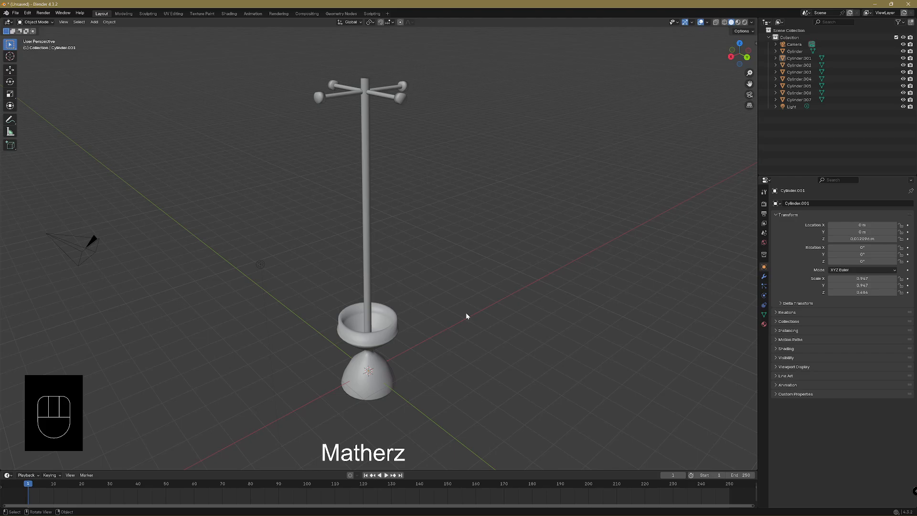